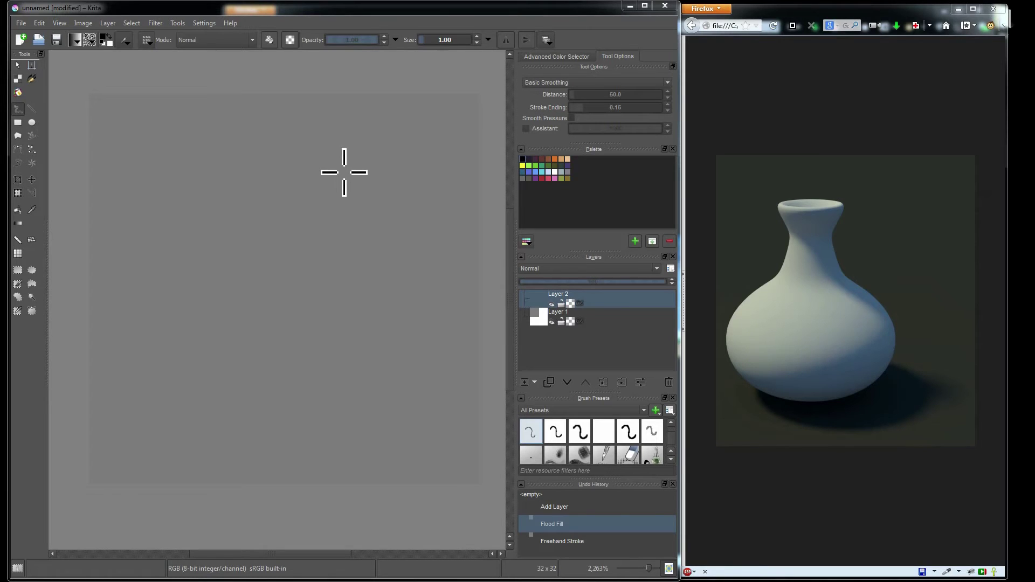
mouse_move(340, 173)
mouse_down()
mouse_move(317, 162)
mouse_move(248, 162)
mouse_up()
click(242, 173)
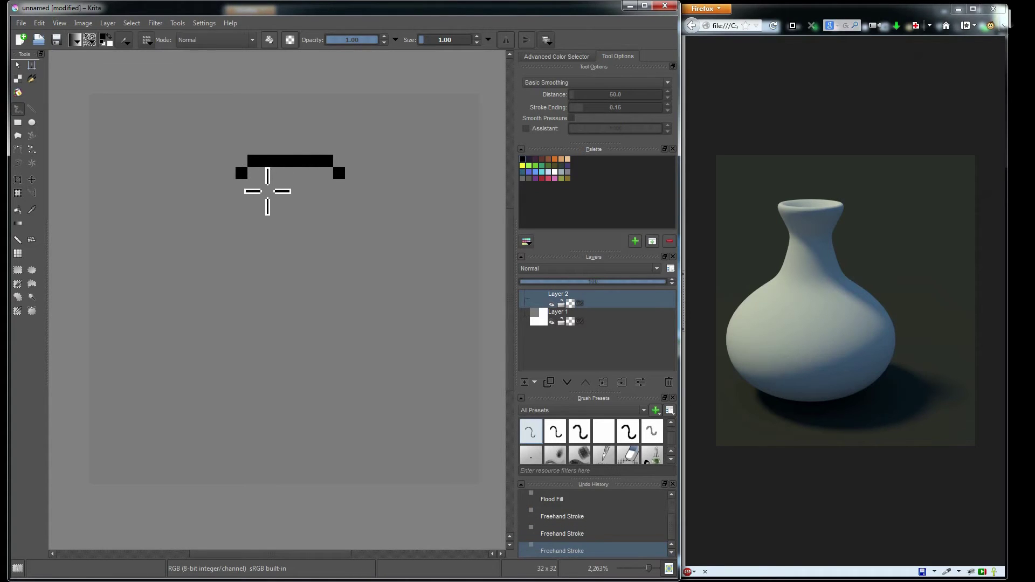
key(ctrl+z)
key(ctrl+z)
key(ctrl+z)
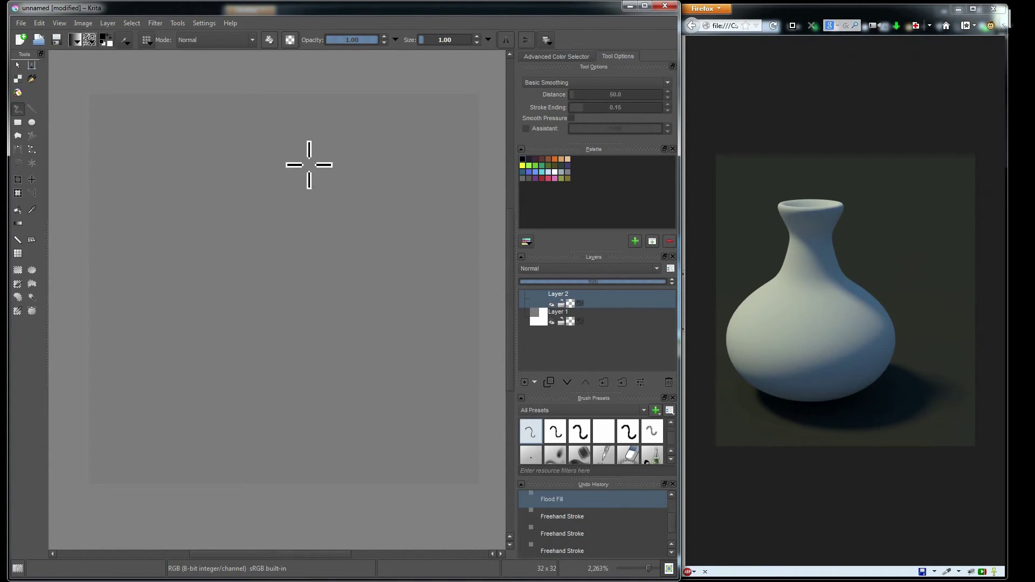
Step: Draw the vase's rim in black as a 5-pixel-wide line with both sides stepping inward to the narrow neck
drag(250, 160, 309, 160)
click(241, 173)
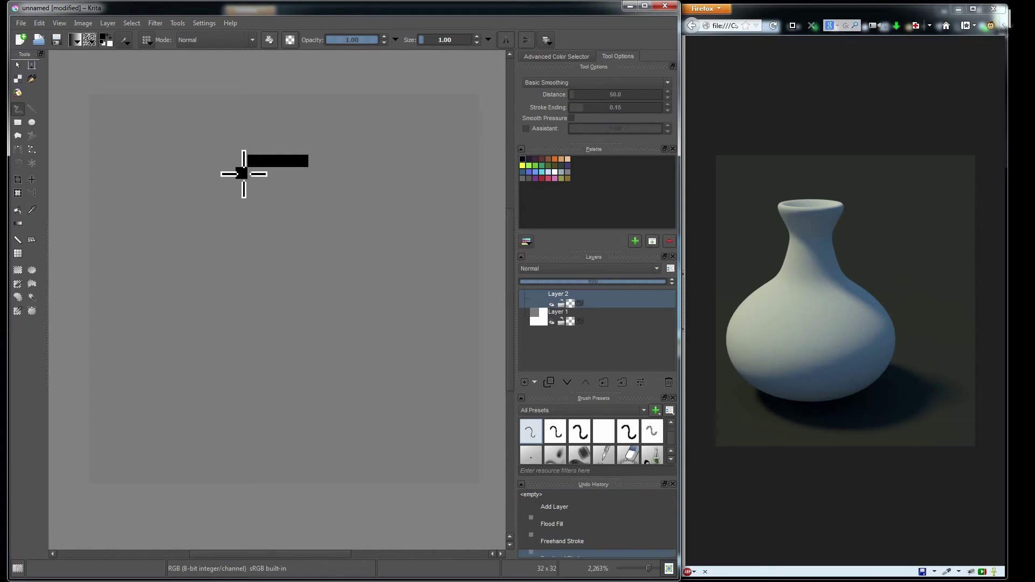
click(315, 173)
click(242, 185)
mouse_move(253, 197)
mouse_down()
mouse_move(318, 188)
mouse_move(302, 209)
mouse_up()
click(314, 185)
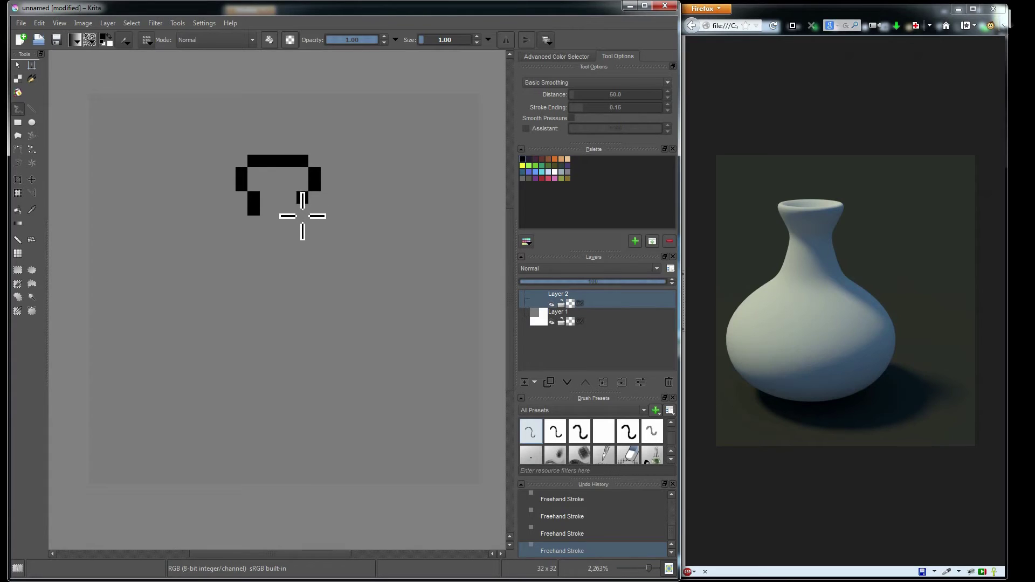
Step: Extend both sides of the neck downward and outward in two-pixel-high steps toward the vase's shoulders
click(242, 221)
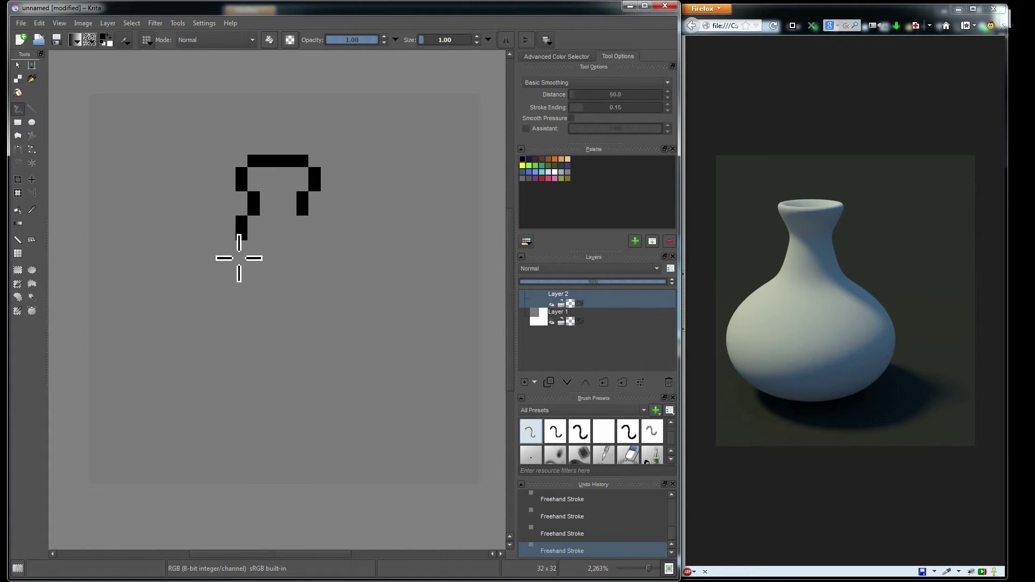
drag(241, 234, 229, 259)
mouse_move(317, 224)
mouse_down()
mouse_move(335, 248)
mouse_move(328, 268)
mouse_up()
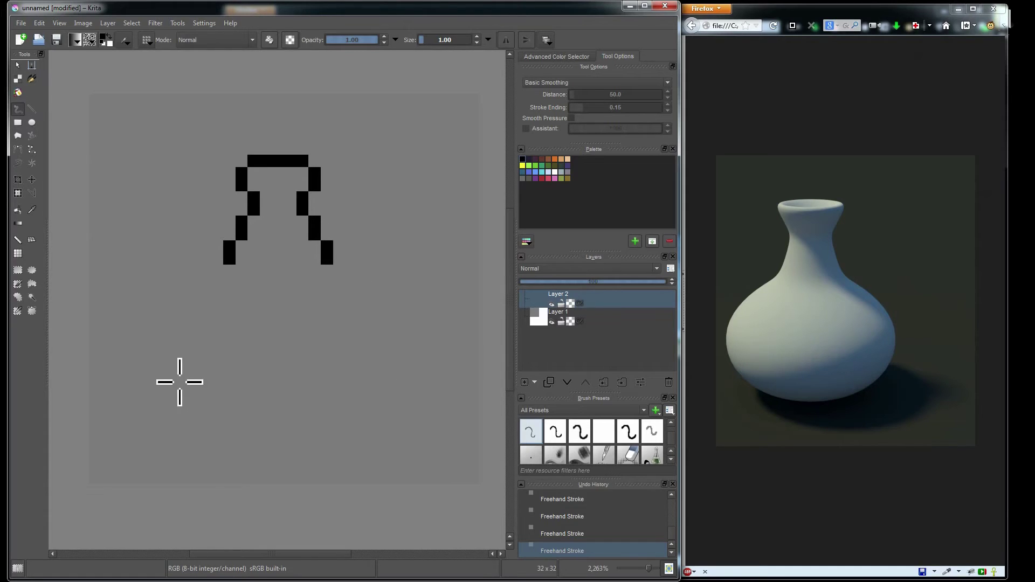
Step: Draw the left half of the vase's rounded body from the shoulder down to the middle of the flat base
click(216, 272)
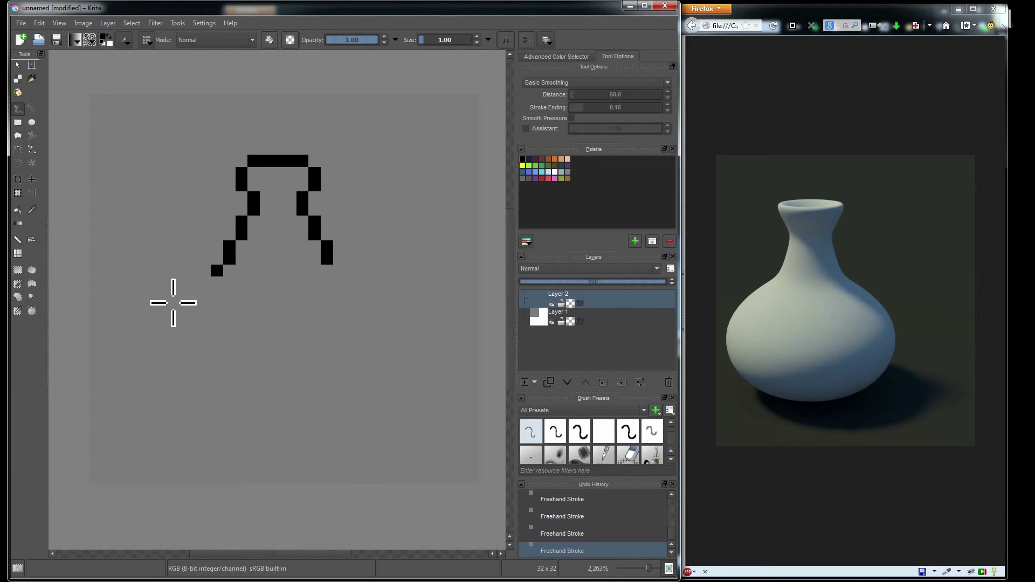
drag(201, 277, 164, 326)
click(164, 325)
click(156, 344)
mouse_move(157, 333)
mouse_down()
mouse_move(161, 402)
mouse_move(192, 428)
mouse_up()
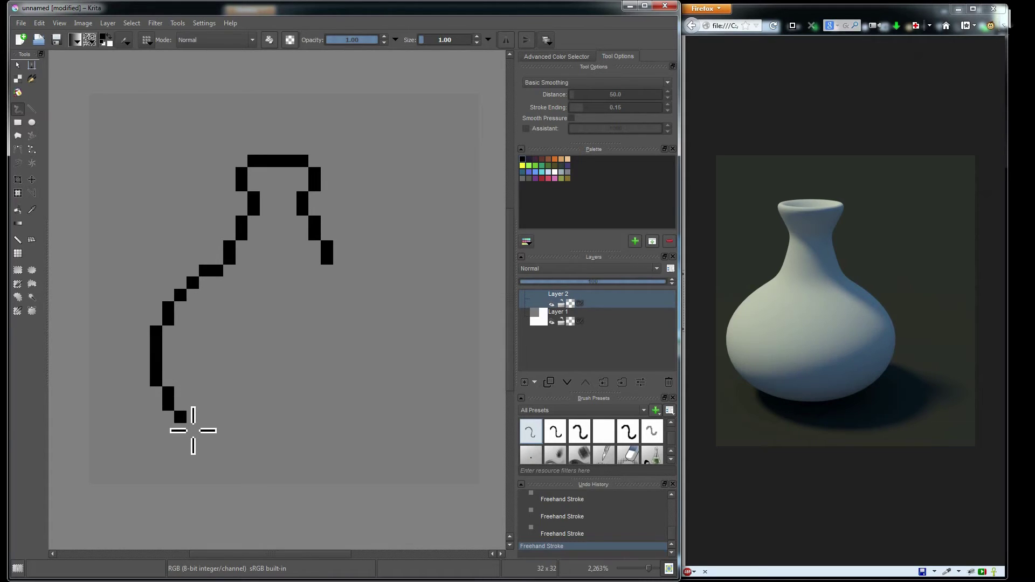
click(217, 443)
drag(204, 442, 268, 453)
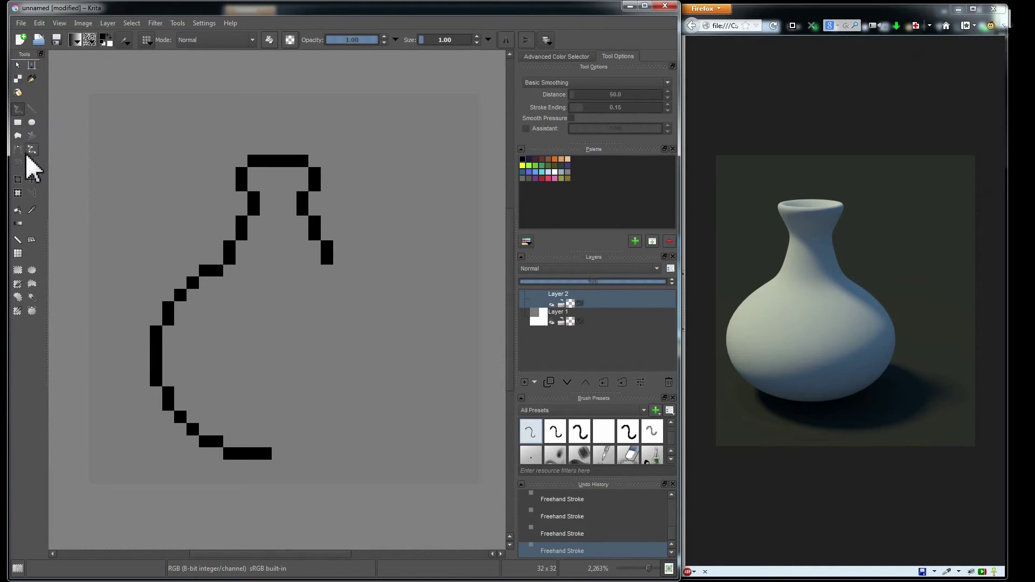
Step: Copy the left half of the vase outline, paste it as a new layer and mirror that layer horizontally
click(19, 270)
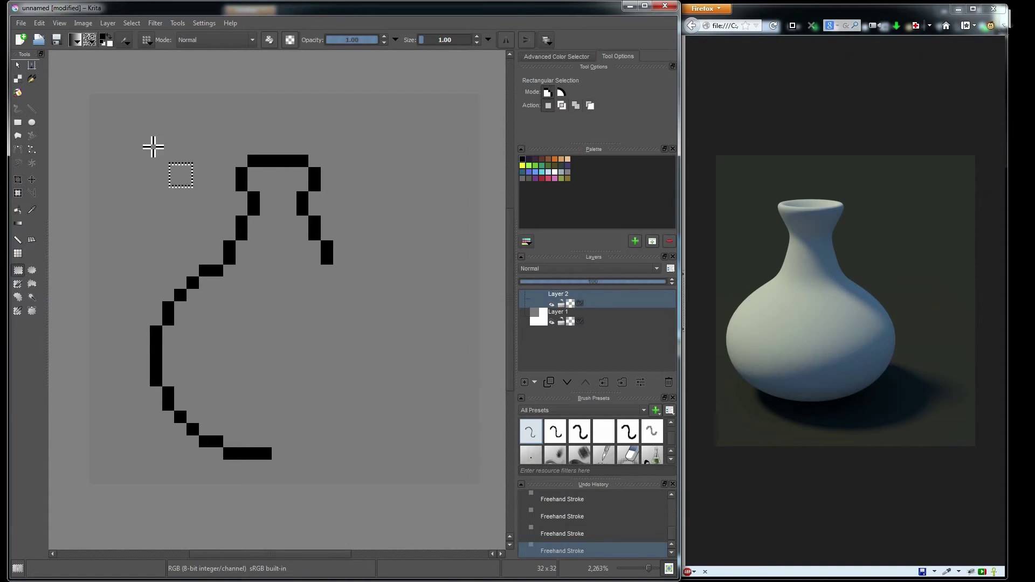
drag(127, 129, 275, 499)
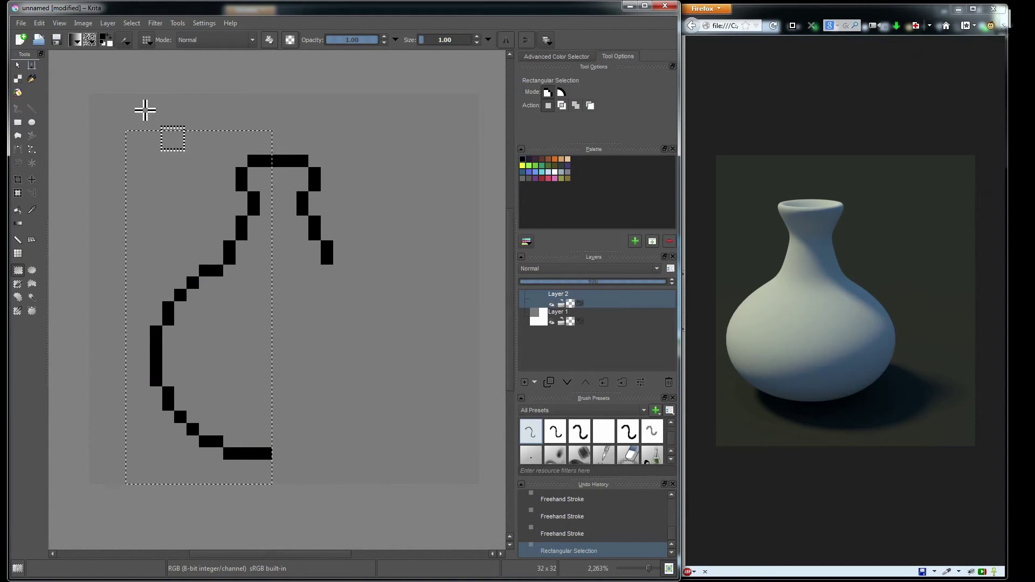
key(ctrl+c)
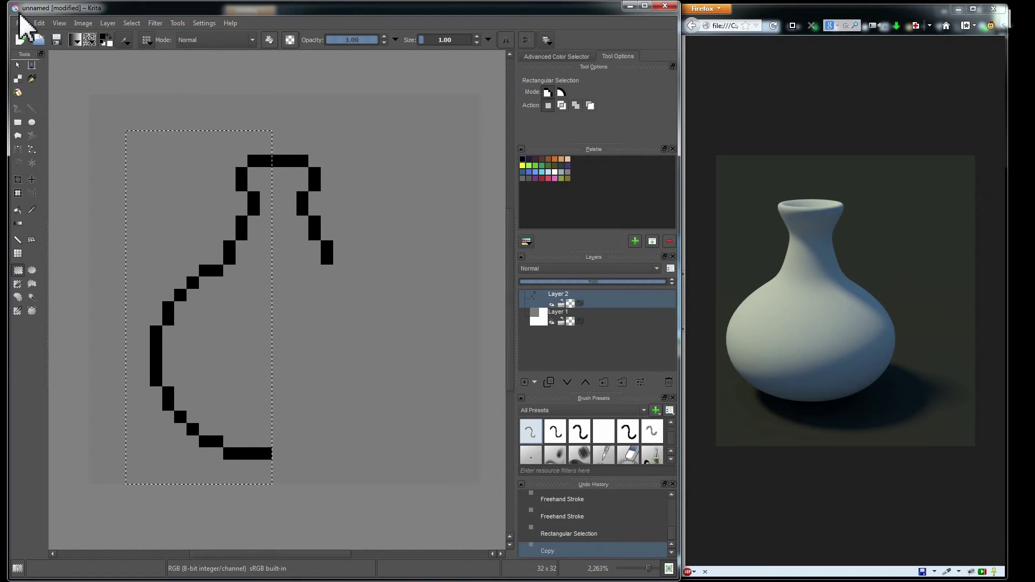
click(39, 23)
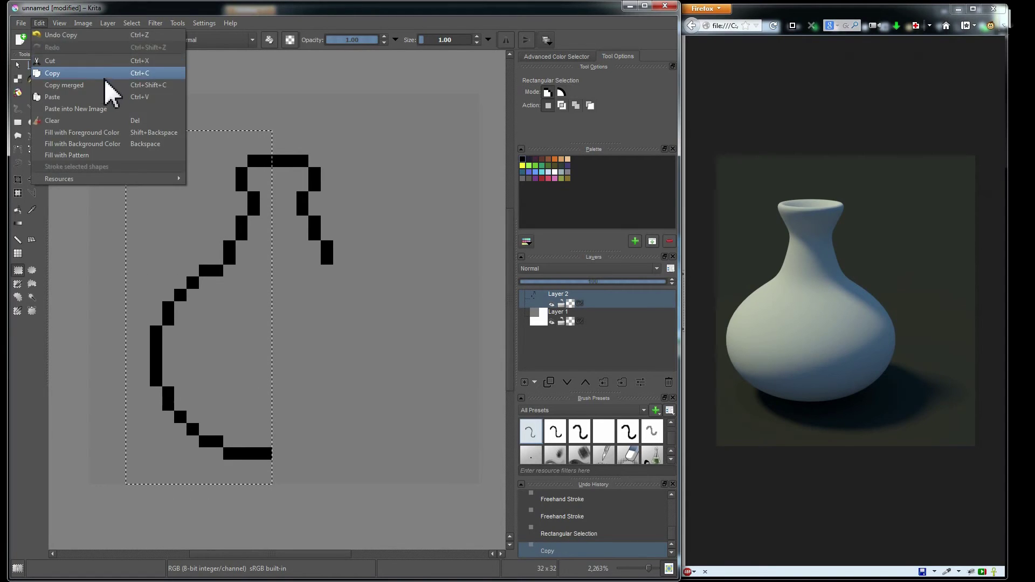
click(76, 99)
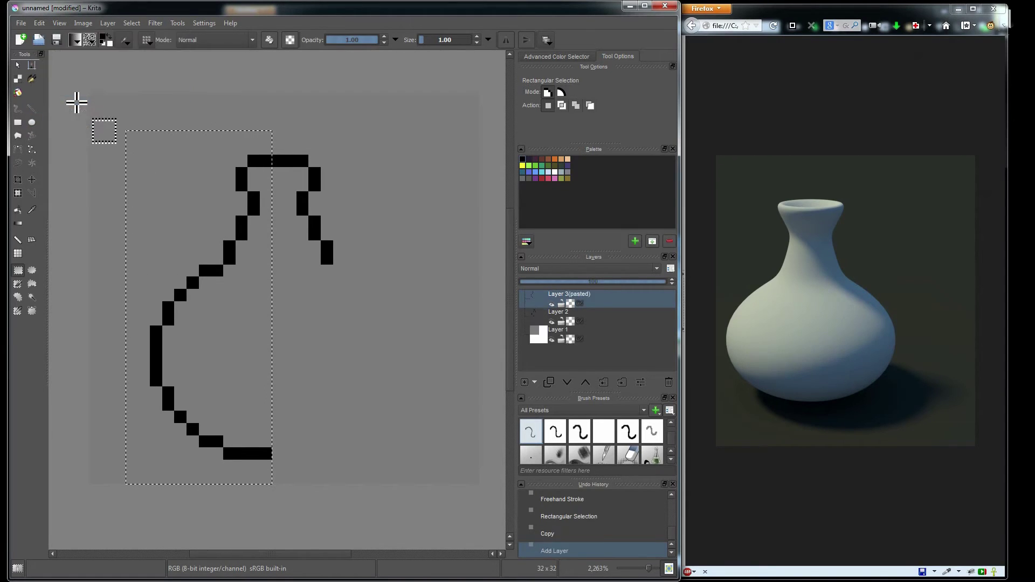
click(110, 24)
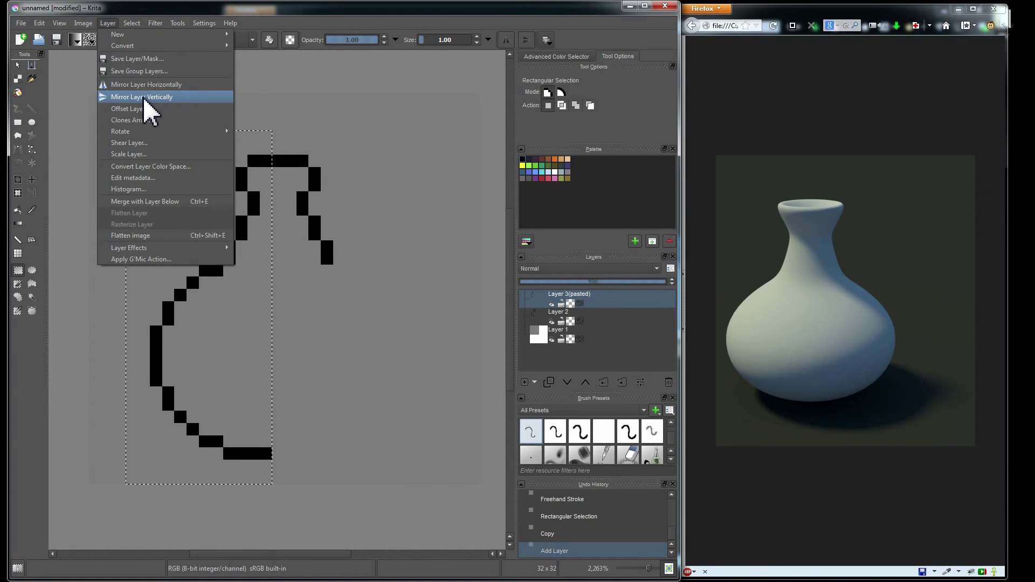
click(137, 87)
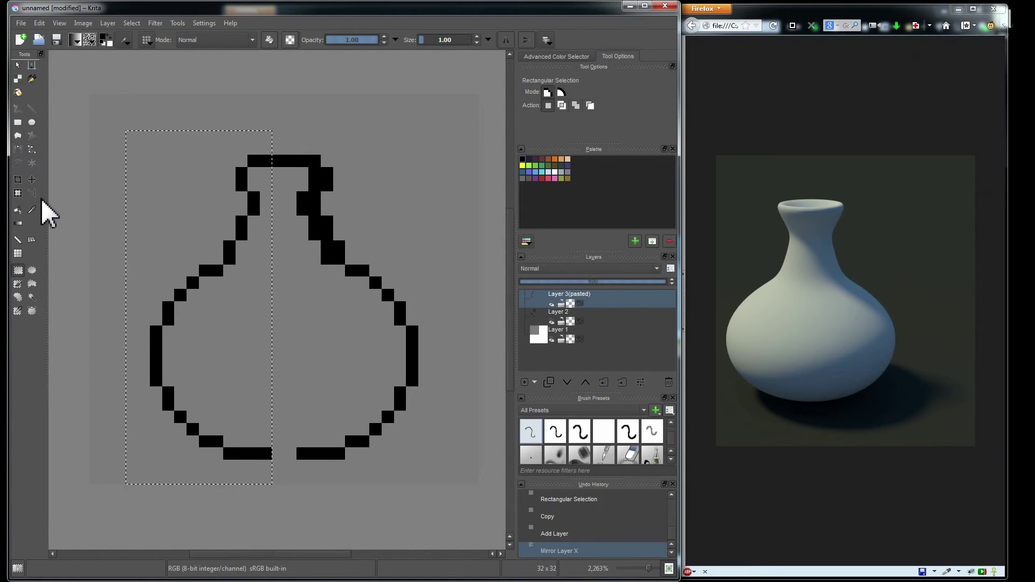
Step: Clear the rectangular selection around the left half of the vase
click(31, 179)
key(ctrl+shift+a)
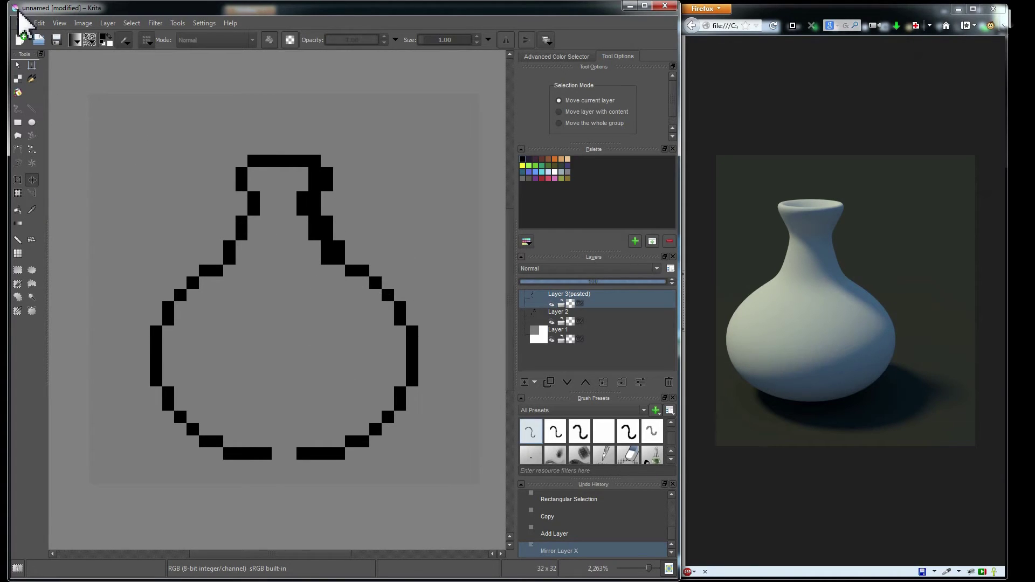
click(18, 65)
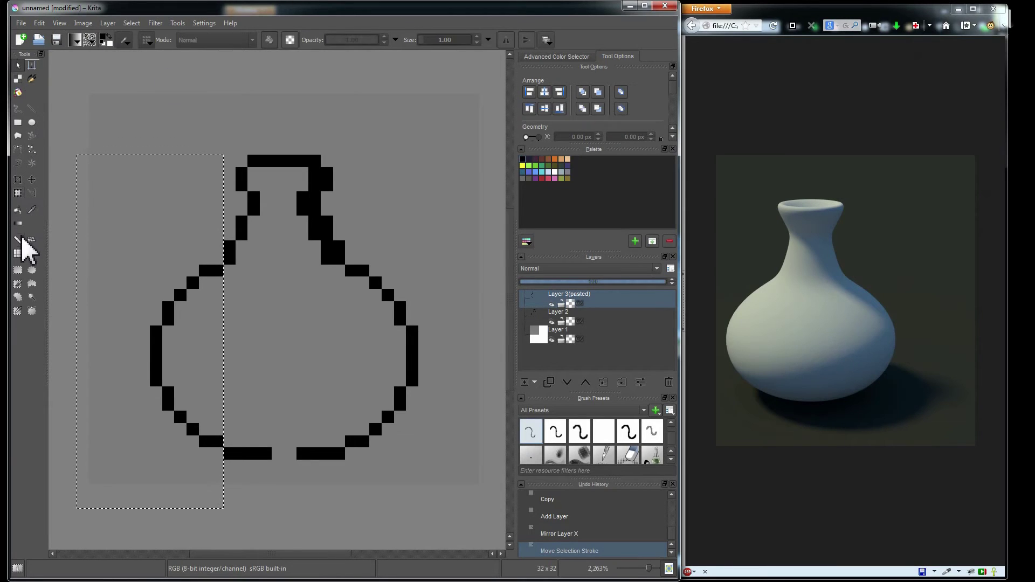
click(17, 270)
click(176, 81)
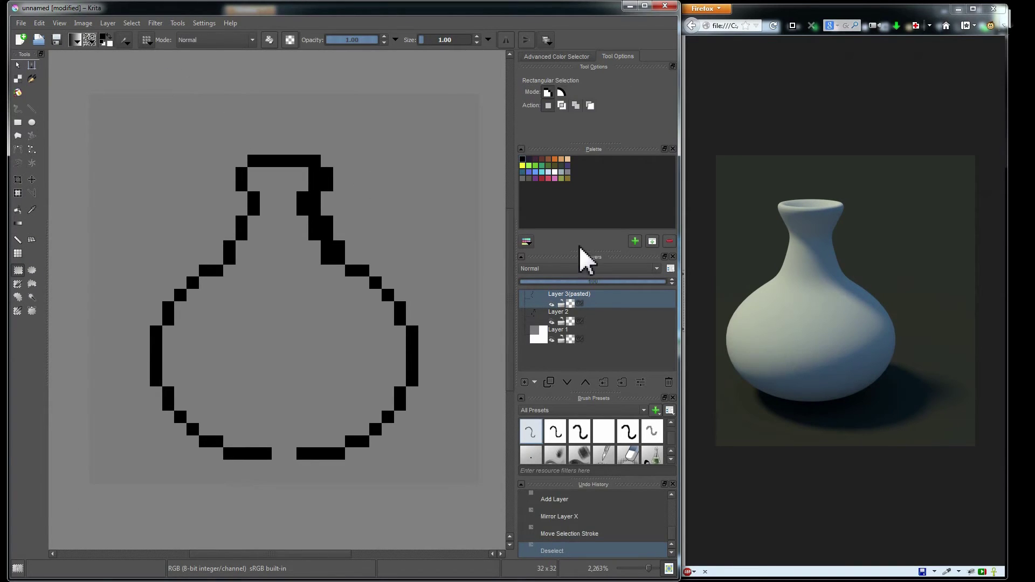
Step: Move the mirrored half one pixel left to line up the neck, and close the base gap with a black pixel
click(32, 180)
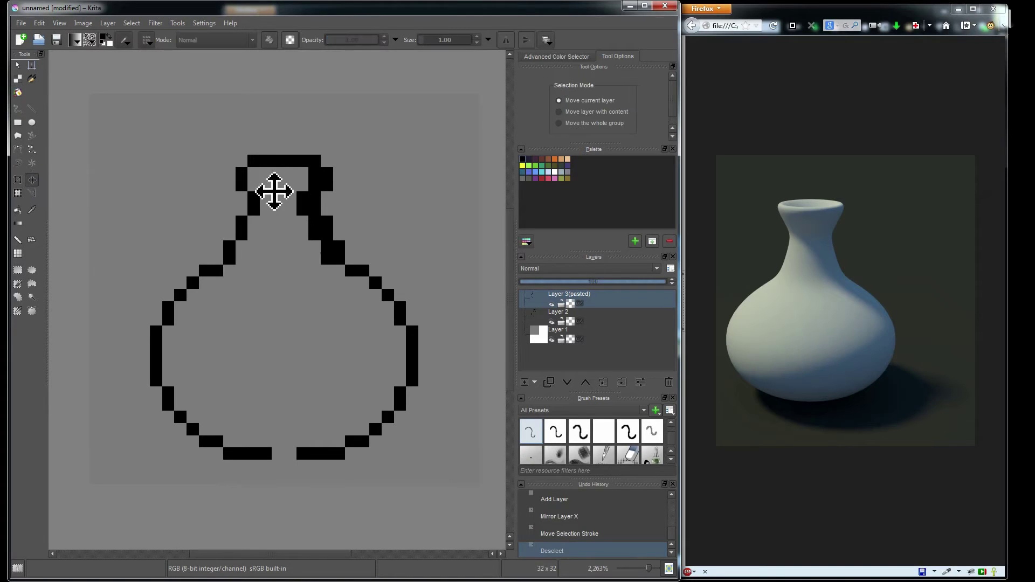
drag(312, 209, 291, 203)
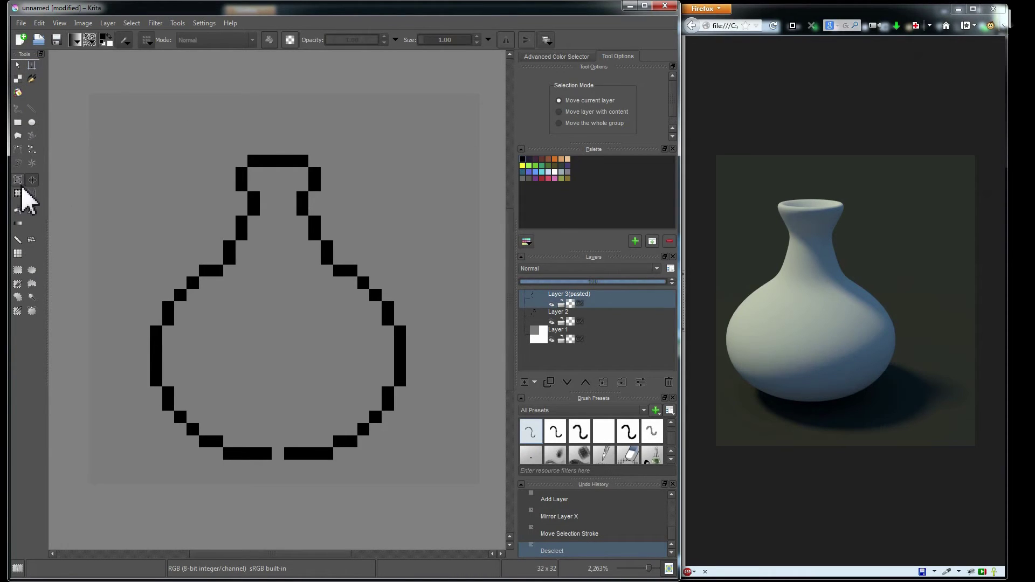
key(b)
click(278, 453)
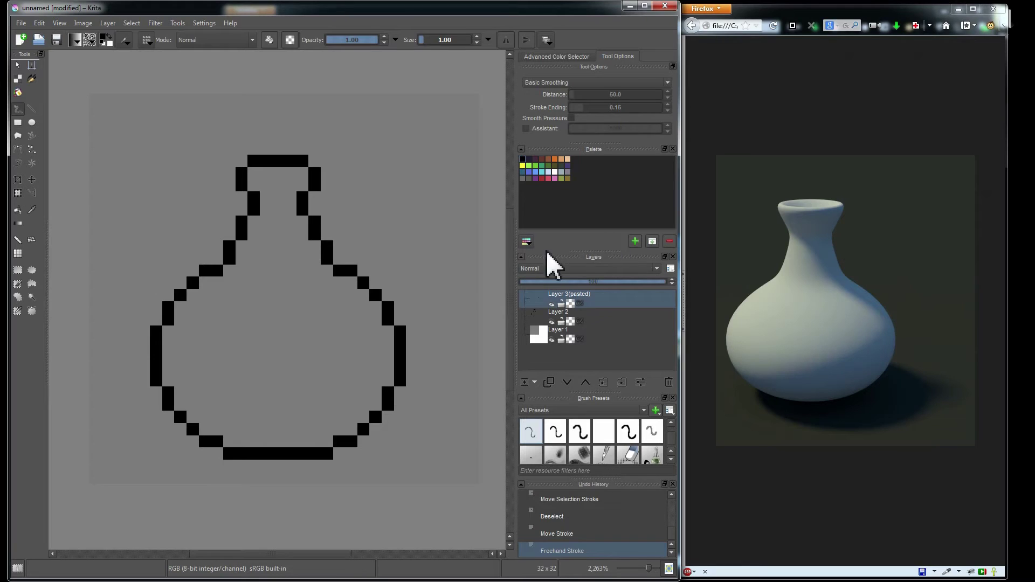
Step: Set white as the Fill tool's color and merge the pasted layer with Layer 2 below it
click(555, 173)
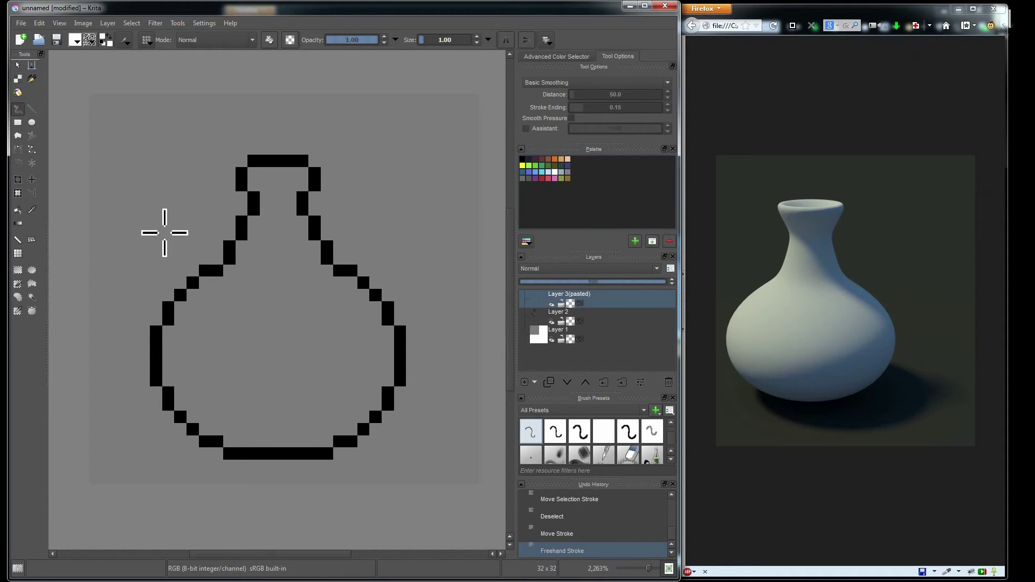
click(18, 211)
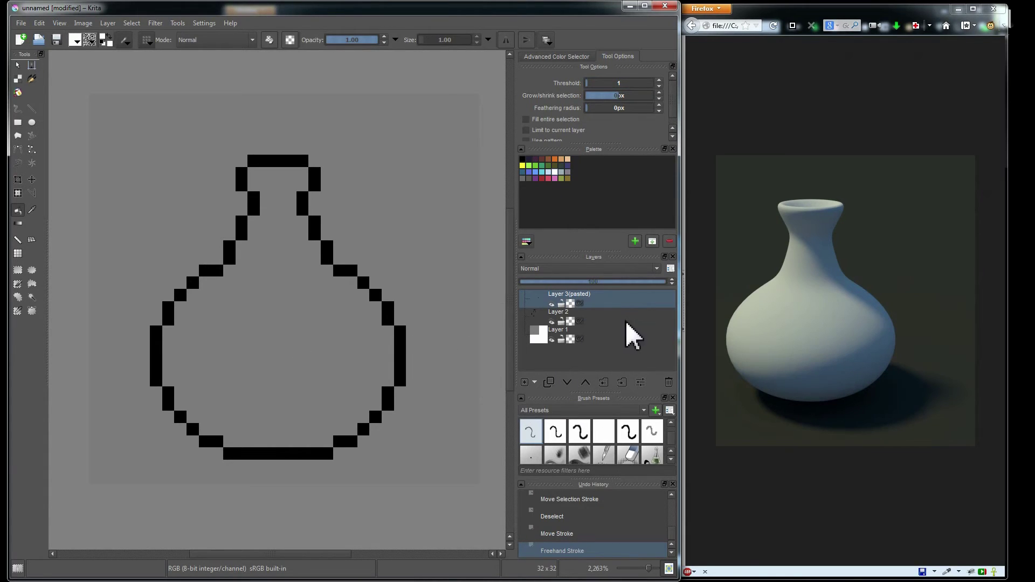
click(604, 316)
click(604, 302)
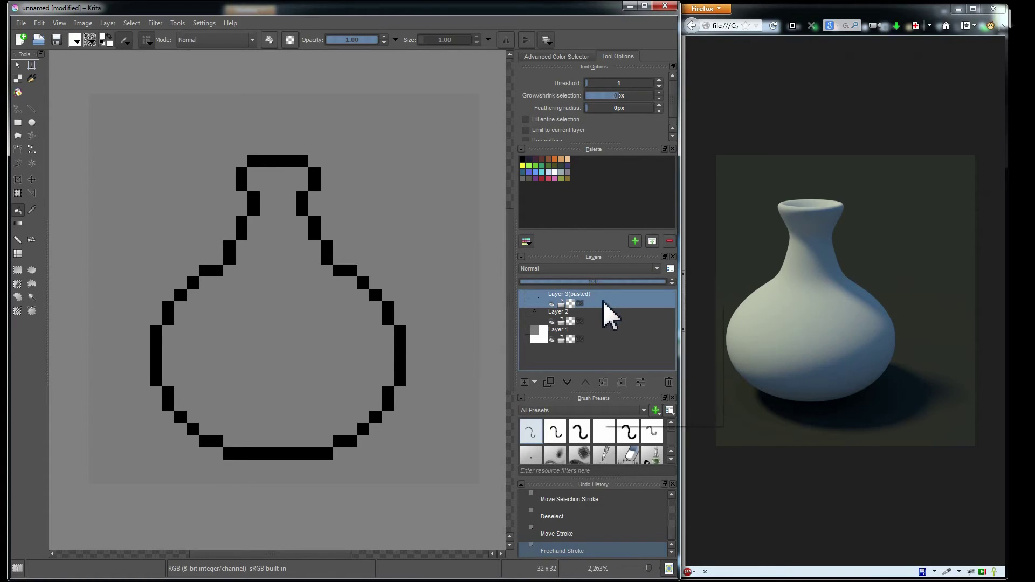
right_click(605, 302)
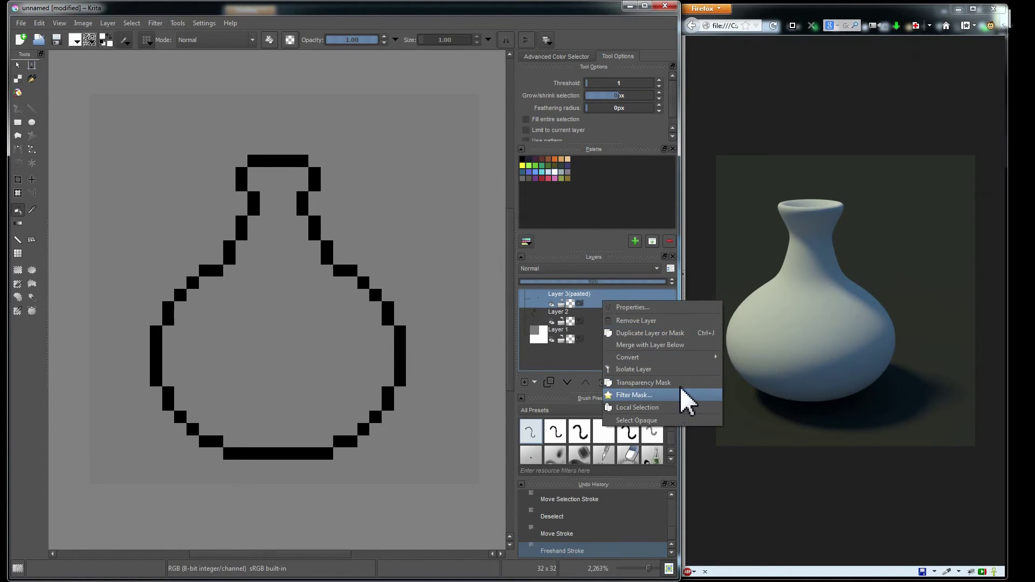
click(674, 351)
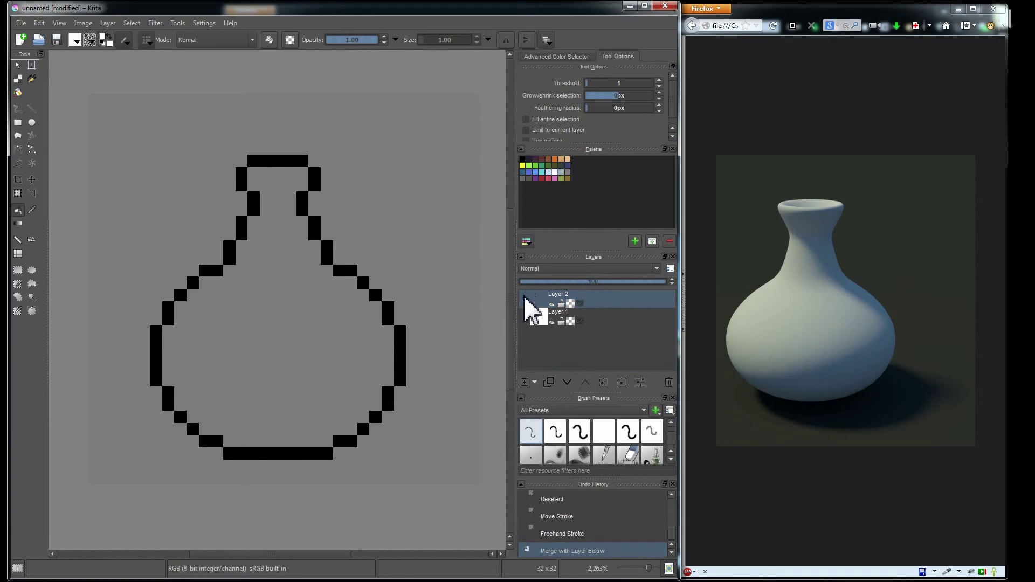
Step: Flood-fill the inside of the vase outline with white on Layer 2
click(553, 322)
click(553, 322)
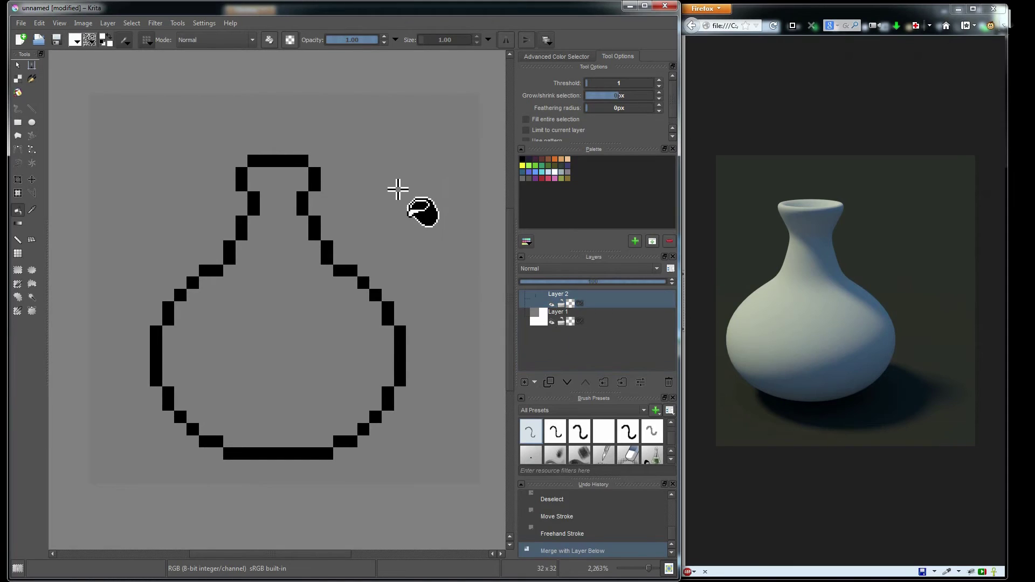
click(289, 305)
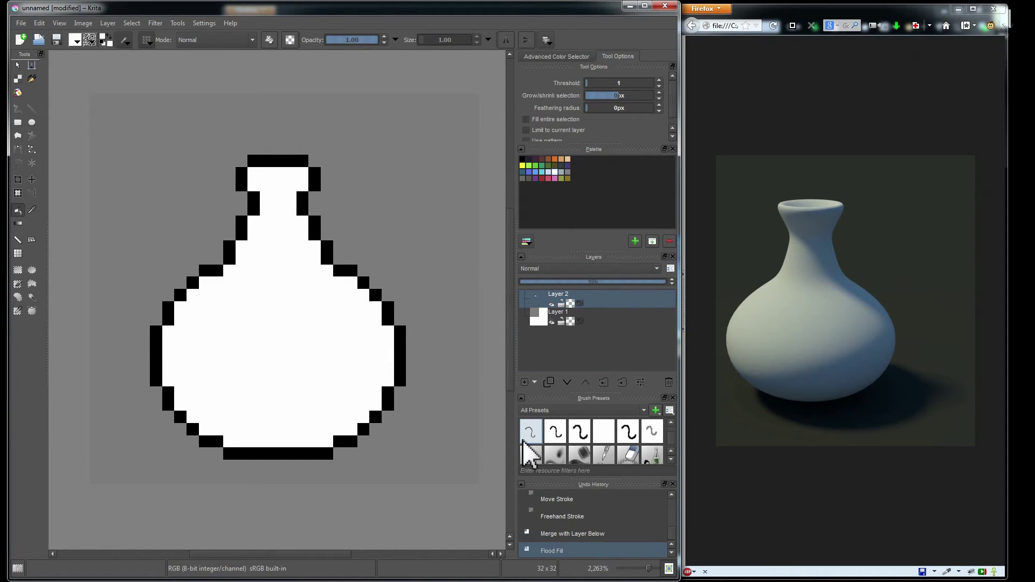
scroll(365, 300, down, 4)
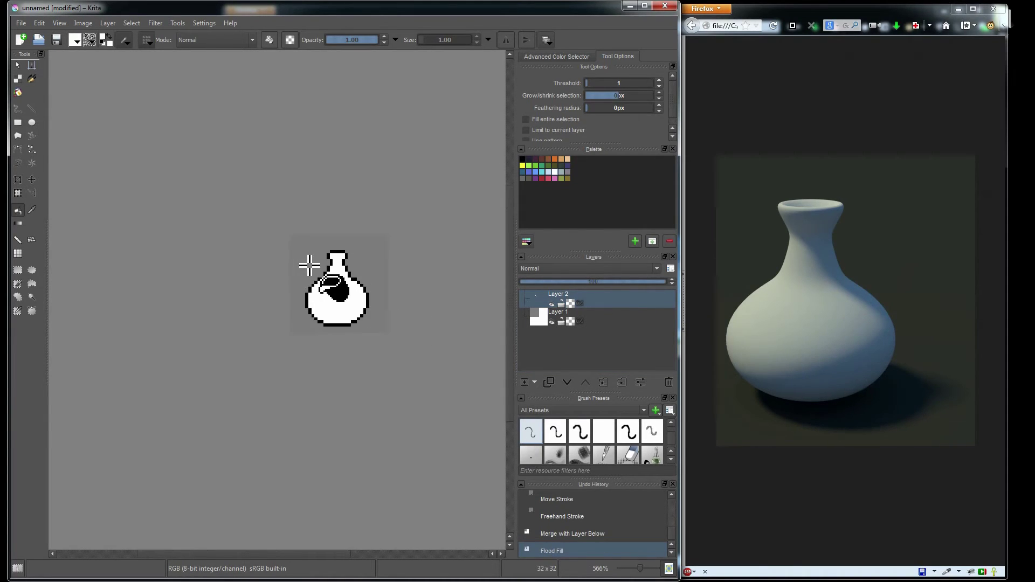
scroll(356, 272, up, 3)
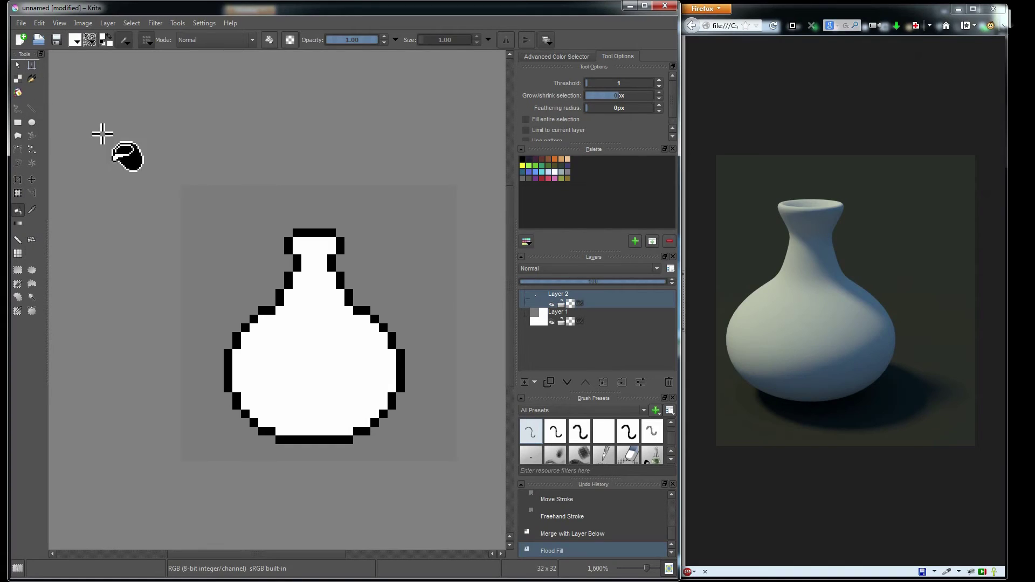
scroll(324, 334, down, 3)
scroll(329, 327, up, 3)
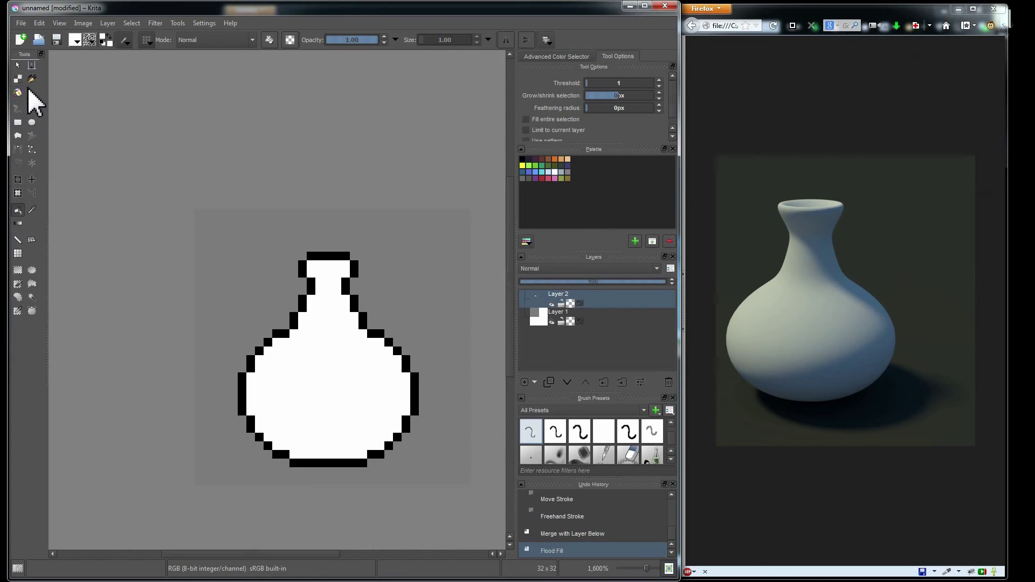
Step: Widen the vase neck and rim by one pixel on both sides with the Freehand Brush, painting black pixels outside the existing outline
click(17, 110)
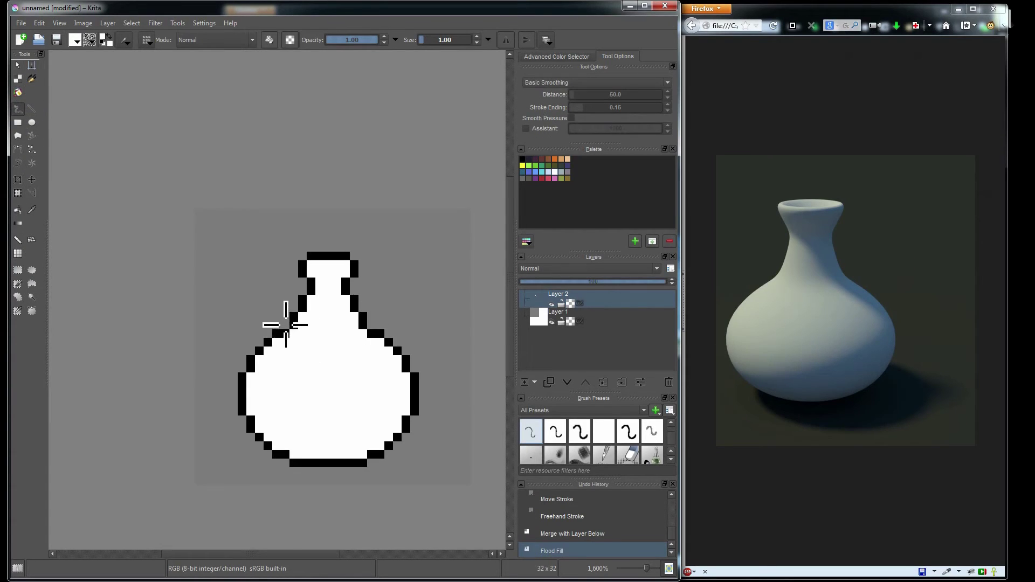
click(286, 323)
key(ctrl+z)
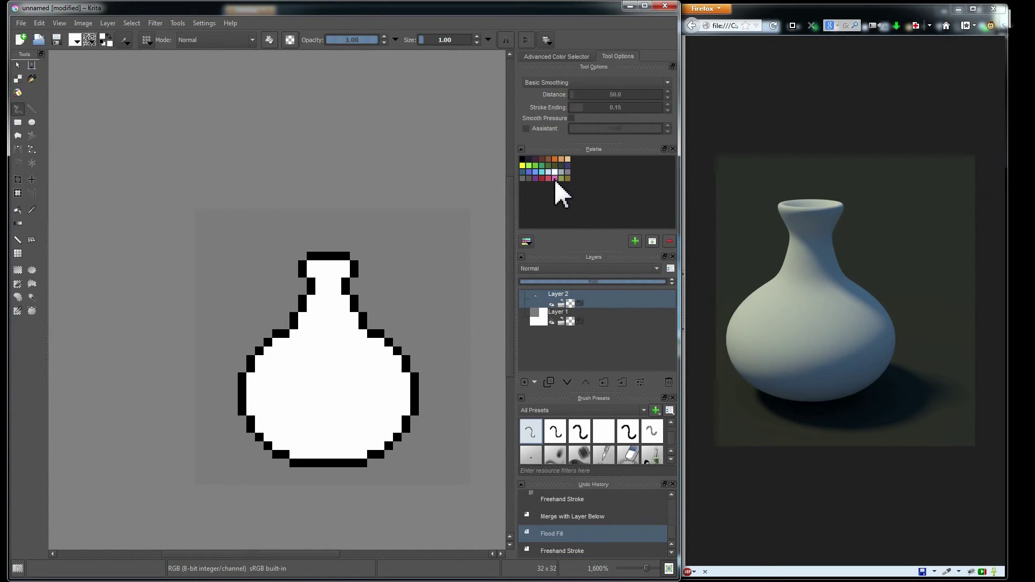
click(522, 159)
click(285, 324)
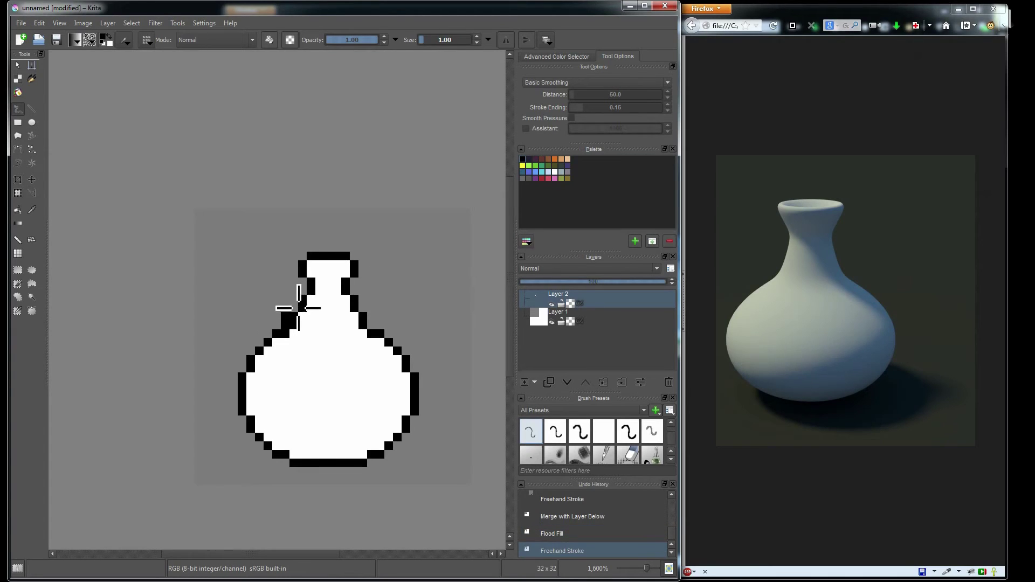
drag(293, 299, 294, 310)
click(362, 303)
mouse_move(362, 301)
mouse_down()
mouse_move(362, 311)
mouse_move(355, 255)
mouse_up()
click(363, 271)
drag(294, 263, 294, 273)
click(302, 255)
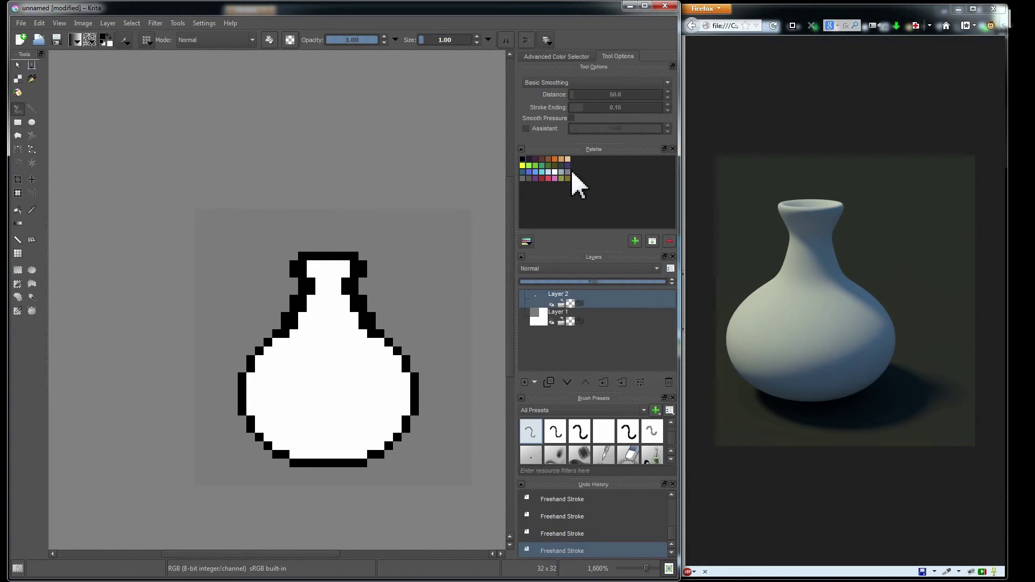
Step: Paint the old inner outline pixels of the neck white so the widened outline is one pixel thick
click(554, 173)
click(302, 269)
click(311, 286)
drag(307, 301, 301, 320)
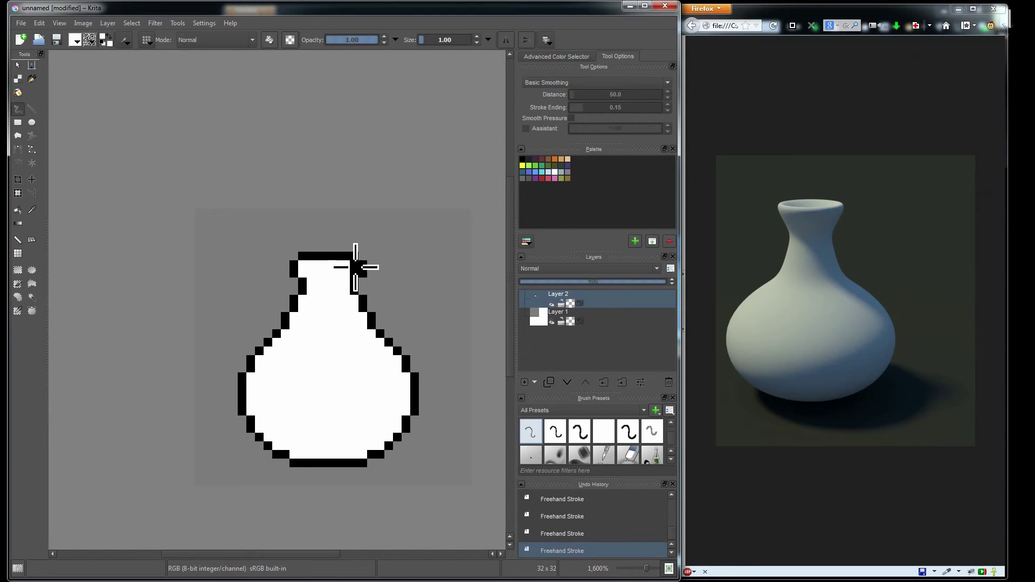
scroll(294, 379, down, 4)
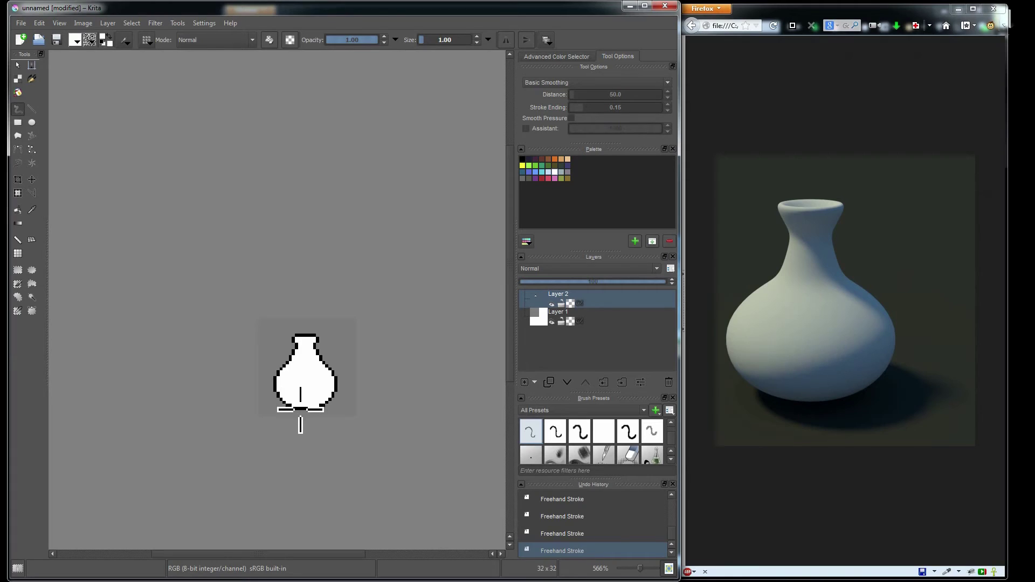
scroll(300, 418, up, 2)
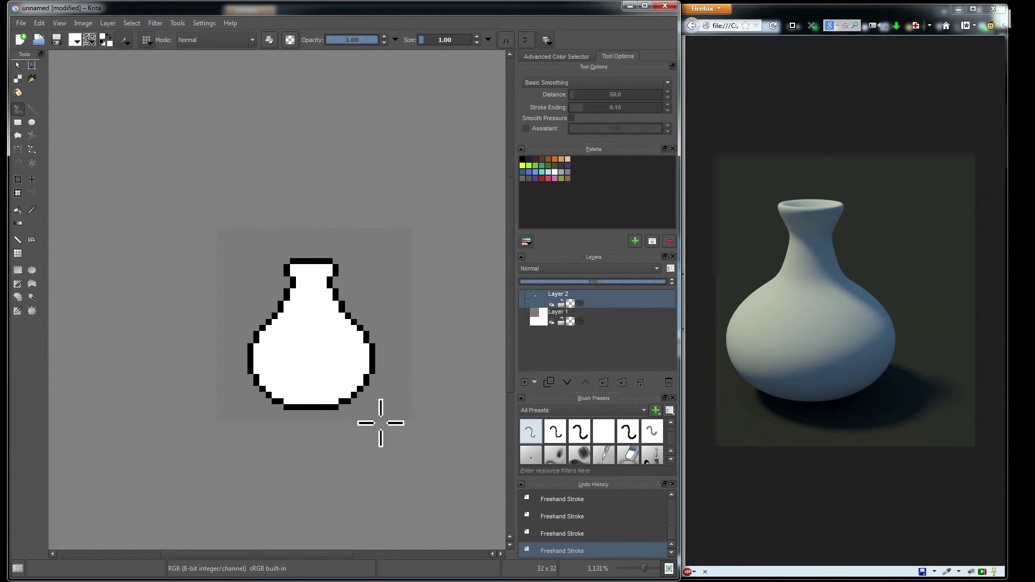
scroll(227, 302, down, 4)
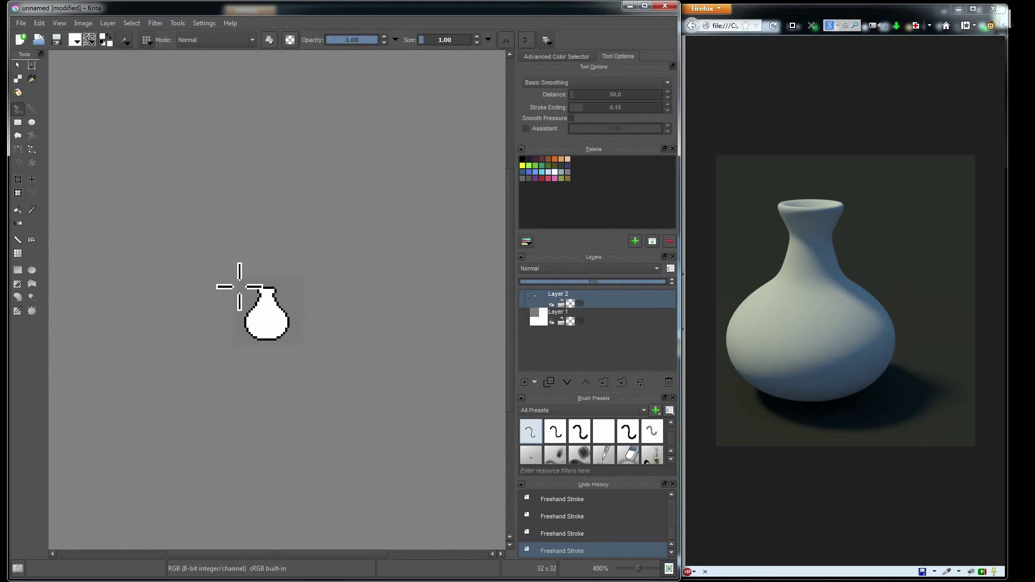
scroll(223, 321, up, 2)
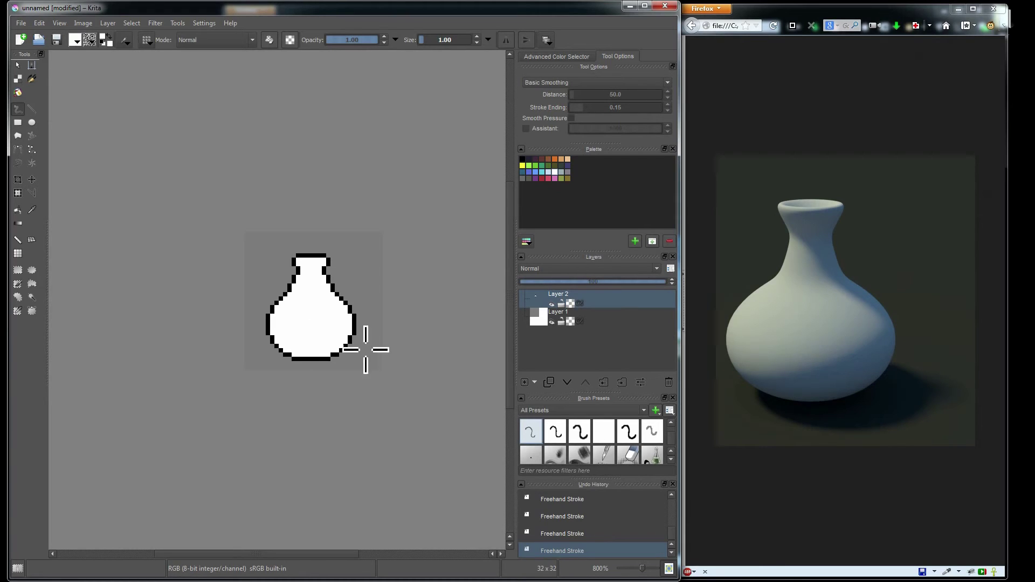
scroll(352, 347, up, 1)
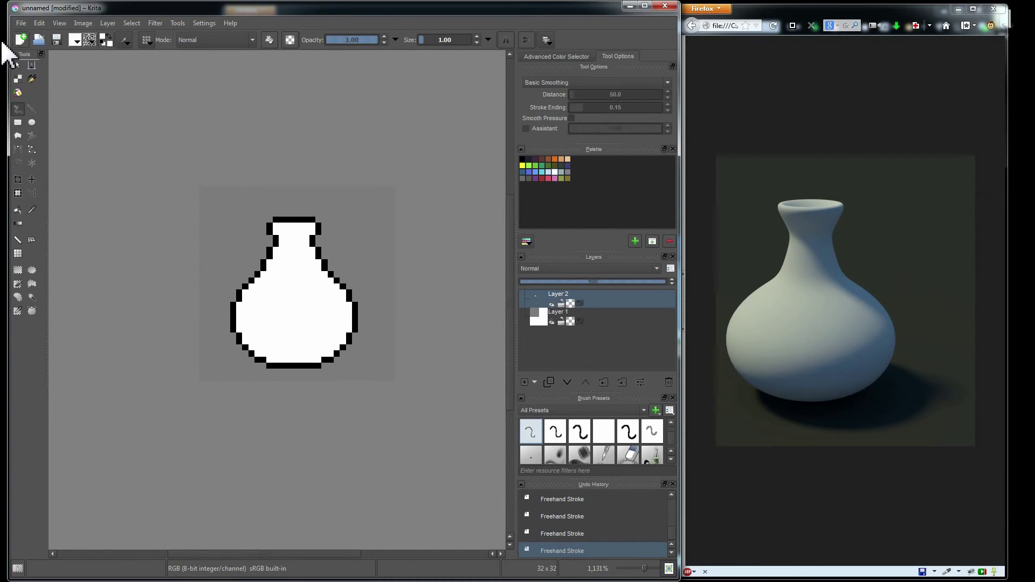
Step: On a new layer in vase.png, trace the shadowed area along the neck, right side and base in red
click(814, 77)
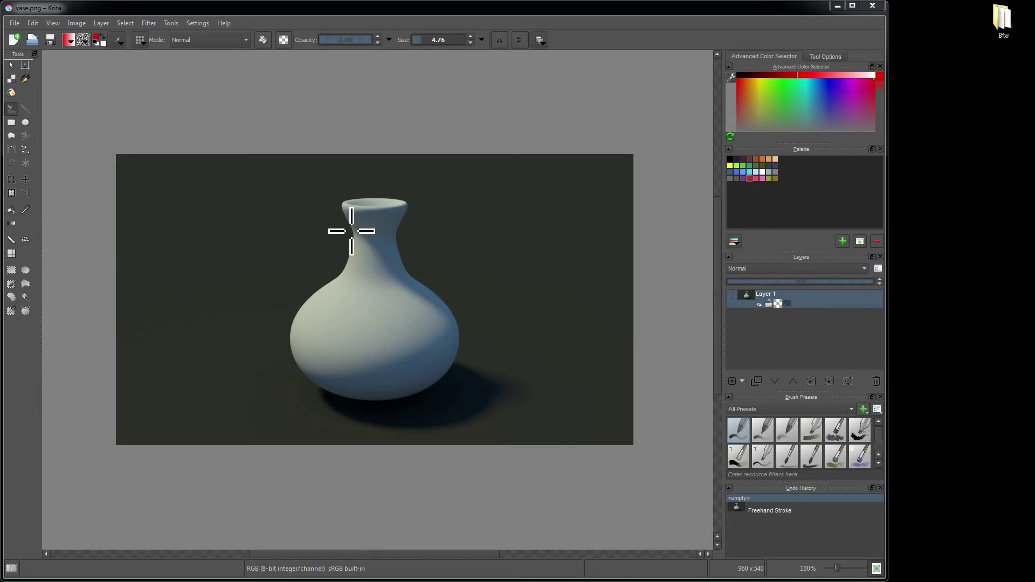
key(Insert)
mouse_move(407, 203)
mouse_down()
mouse_move(349, 212)
mouse_move(350, 235)
mouse_move(393, 281)
mouse_move(452, 319)
mouse_move(439, 342)
mouse_move(387, 367)
mouse_move(317, 377)
mouse_move(319, 388)
mouse_move(414, 396)
mouse_move(460, 347)
mouse_move(456, 302)
mouse_move(409, 266)
mouse_move(406, 205)
mouse_up()
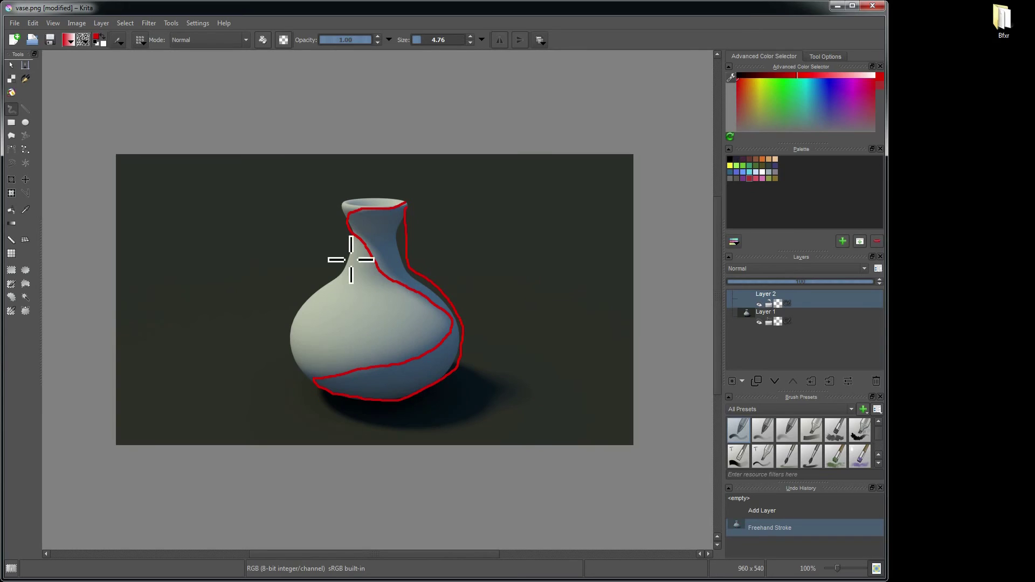
Step: Trace the lit neck, the upper-left highlight, the left contour and the lower-right shading edge of the body in red
mouse_move(353, 238)
mouse_down()
mouse_move(341, 278)
mouse_move(390, 284)
mouse_up()
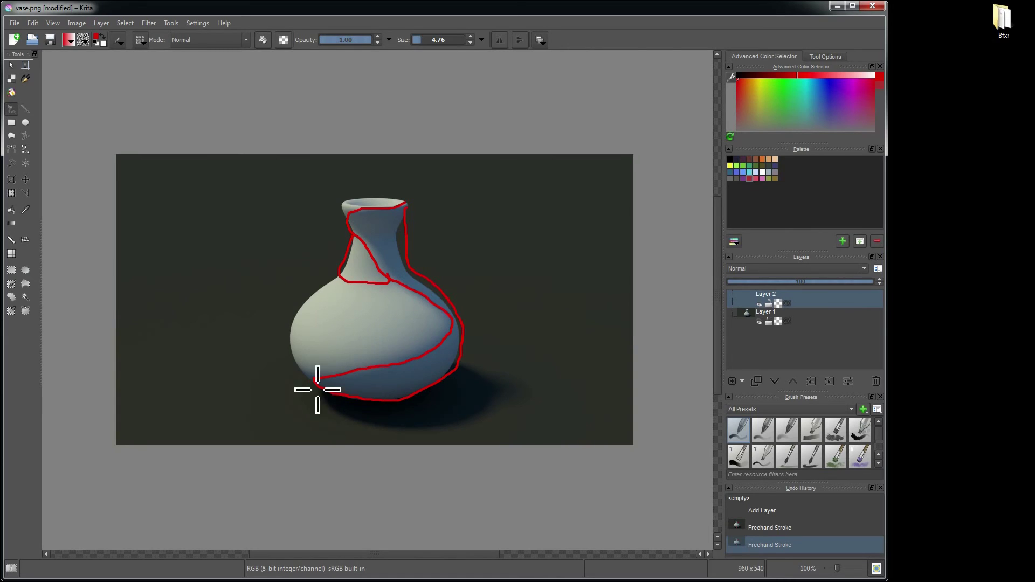
mouse_move(298, 371)
mouse_down()
mouse_move(291, 337)
mouse_move(370, 330)
mouse_move(386, 312)
mouse_move(388, 279)
mouse_up()
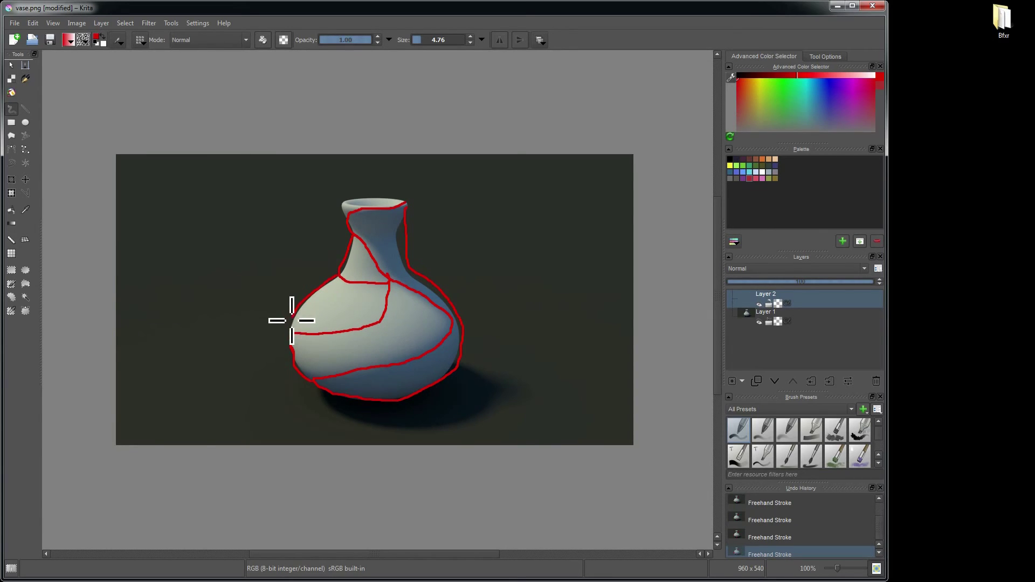
drag(289, 335, 339, 276)
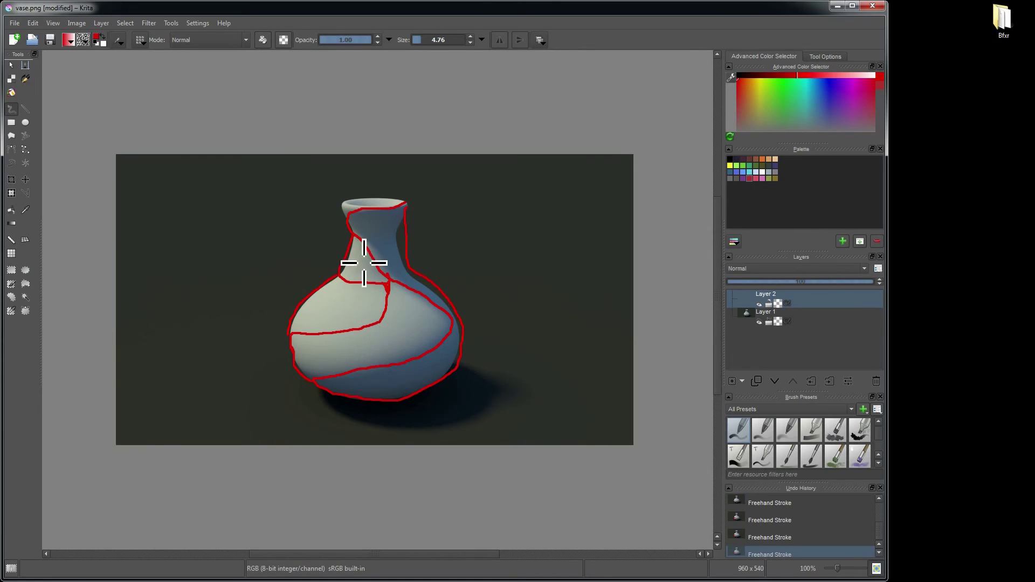
mouse_move(397, 365)
mouse_down()
mouse_move(442, 330)
mouse_move(425, 350)
mouse_up()
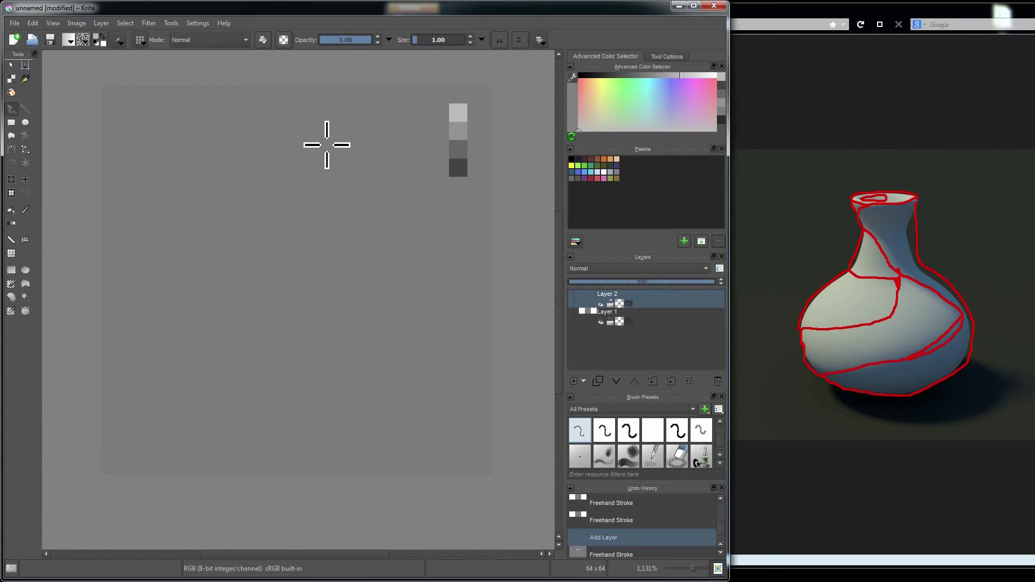
Step: On Layer 2 of the 64 x 64 image, draw the rim in the lightest grey and the body outline in the second-darkest grey swatch
mouse_move(326, 145)
mouse_down()
mouse_move(260, 144)
mouse_move(322, 141)
mouse_up()
ctrl+click(455, 155)
mouse_move(262, 153)
mouse_down()
mouse_move(252, 233)
mouse_move(183, 377)
mouse_move(405, 416)
mouse_move(335, 141)
mouse_up()
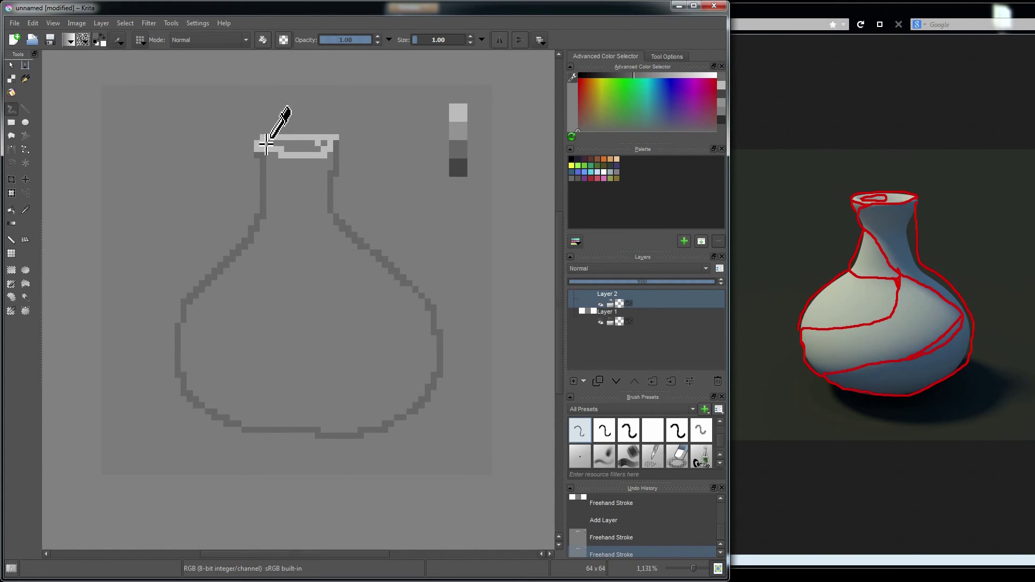
Step: Flood-fill the rim with the lightest grey and the body with the second-darkest grey swatch
key(f)
click(282, 157)
click(666, 56)
click(274, 148)
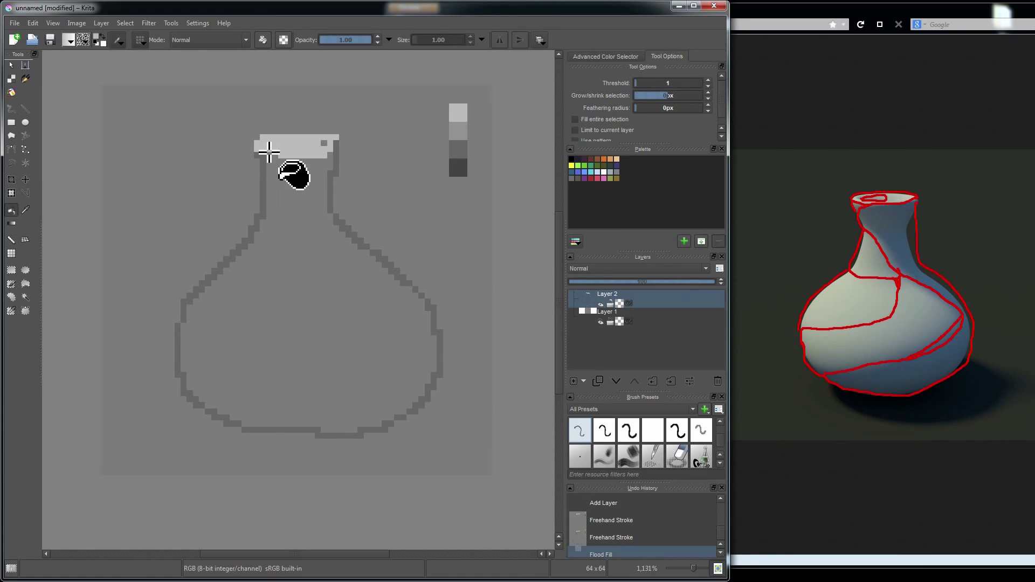
ctrl+click(455, 154)
click(320, 278)
Step: Trim the neck and body edges on both sides with a 2 px eraser to slim and smooth the silhouette
click(10, 109)
key(e)
mouse_move(416, 288)
mouse_down()
mouse_move(435, 381)
mouse_move(325, 442)
mouse_move(427, 400)
mouse_move(387, 431)
mouse_move(308, 445)
mouse_move(352, 441)
mouse_move(431, 383)
mouse_move(422, 304)
mouse_move(340, 174)
mouse_move(329, 202)
mouse_move(353, 249)
mouse_move(354, 240)
mouse_move(411, 294)
mouse_move(401, 314)
mouse_up()
key(period)
drag(323, 225, 326, 173)
key(e)
mouse_move(253, 161)
mouse_down()
mouse_move(263, 195)
mouse_move(248, 237)
mouse_move(206, 275)
mouse_move(174, 341)
mouse_move(205, 415)
mouse_up()
mouse_move(422, 299)
mouse_down()
mouse_move(427, 391)
mouse_move(373, 432)
mouse_up()
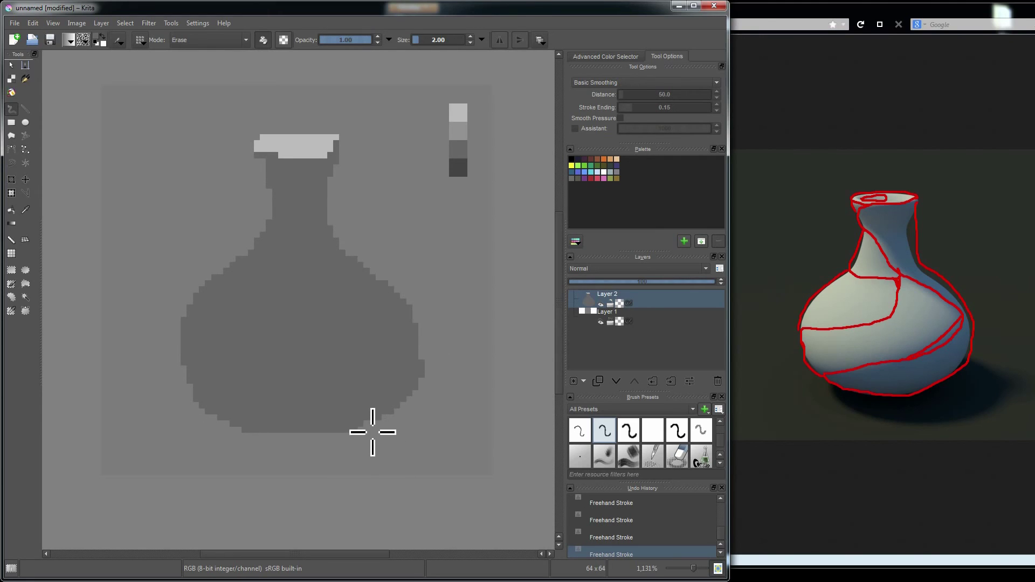
Step: Reshape the light rim into a symmetric flattened ellipse by erasing and repainting its edges with a 1 px brush
mouse_move(240, 166)
mouse_down()
mouse_move(261, 180)
mouse_move(267, 126)
mouse_move(325, 111)
mouse_up()
key(e)
mouse_move(273, 155)
mouse_down()
mouse_move(328, 152)
mouse_move(305, 158)
mouse_move(303, 144)
mouse_move(288, 144)
mouse_move(331, 134)
mouse_up()
right_click(307, 180)
click(294, 139)
key(e)
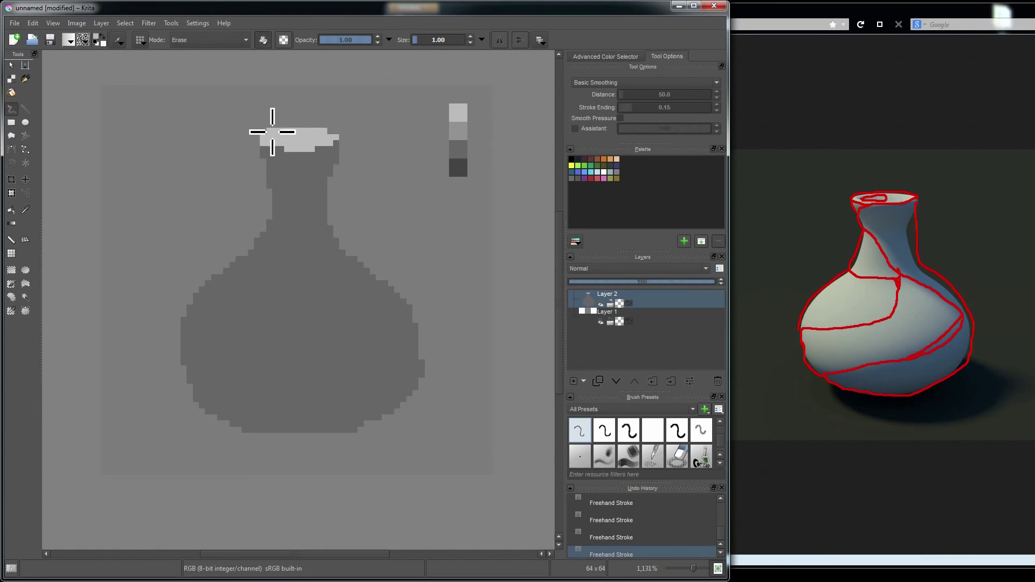
mouse_move(270, 132)
mouse_down()
mouse_move(331, 144)
mouse_move(281, 144)
mouse_move(314, 142)
mouse_move(279, 134)
mouse_move(307, 181)
mouse_move(269, 146)
mouse_move(331, 144)
mouse_up()
key(e)
ctrl+click(275, 169)
key(e)
drag(427, 358, 409, 393)
click(350, 431)
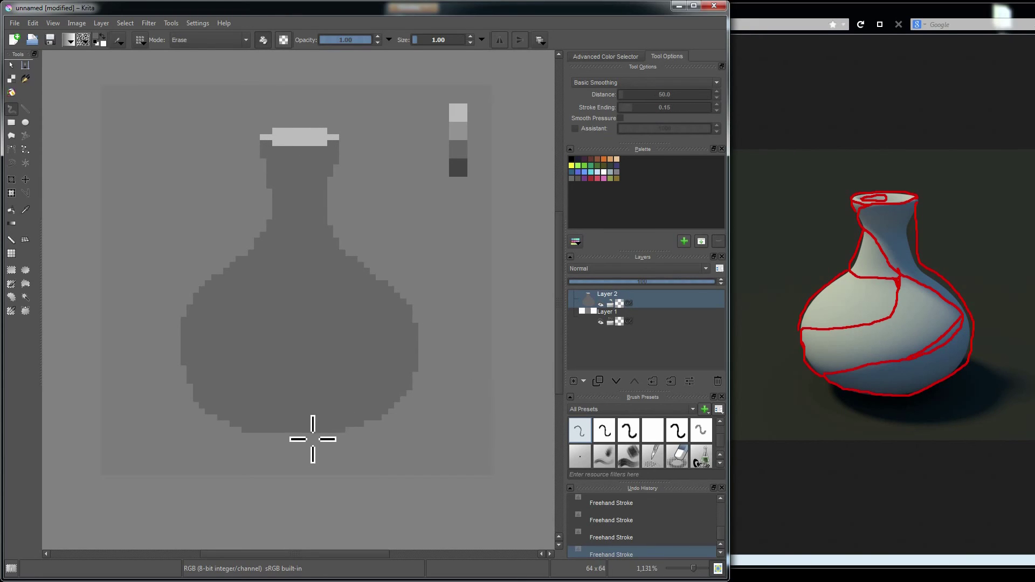
key(ctrl+z)
Step: Erase the bump on the body's lower right side and the excess pixels at both corners of the base
click(438, 365)
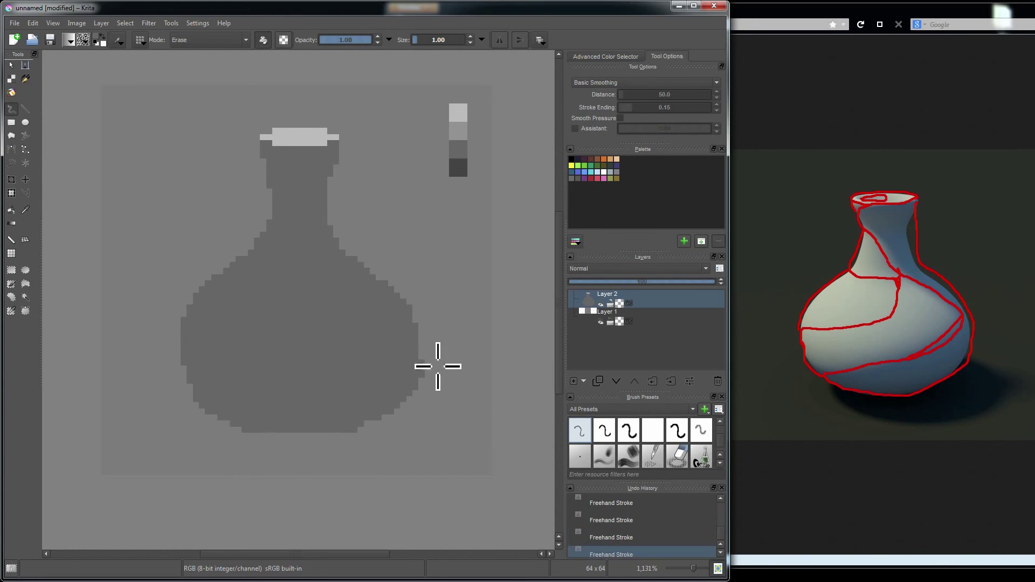
drag(432, 360, 412, 393)
click(348, 432)
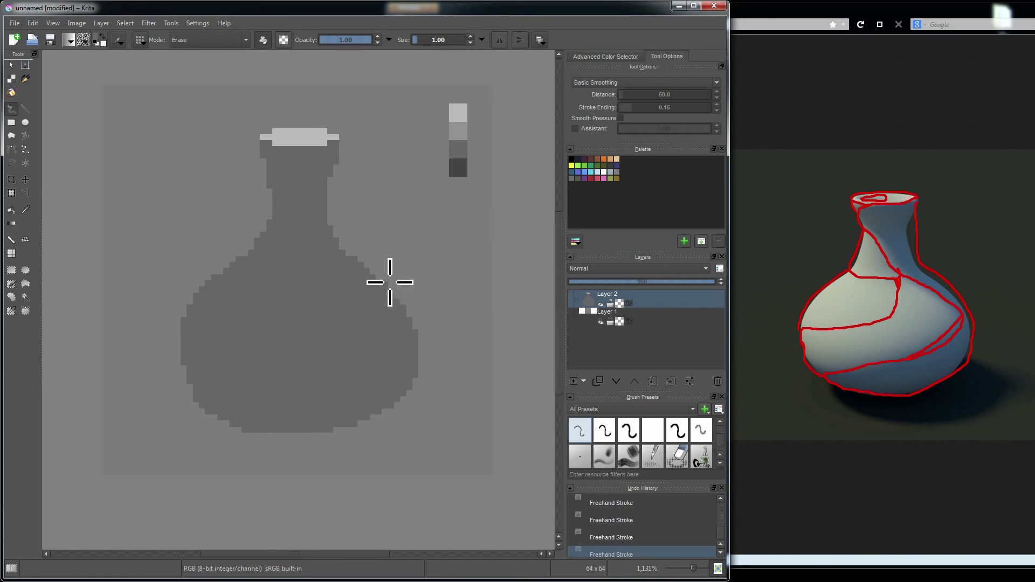
drag(249, 429, 261, 439)
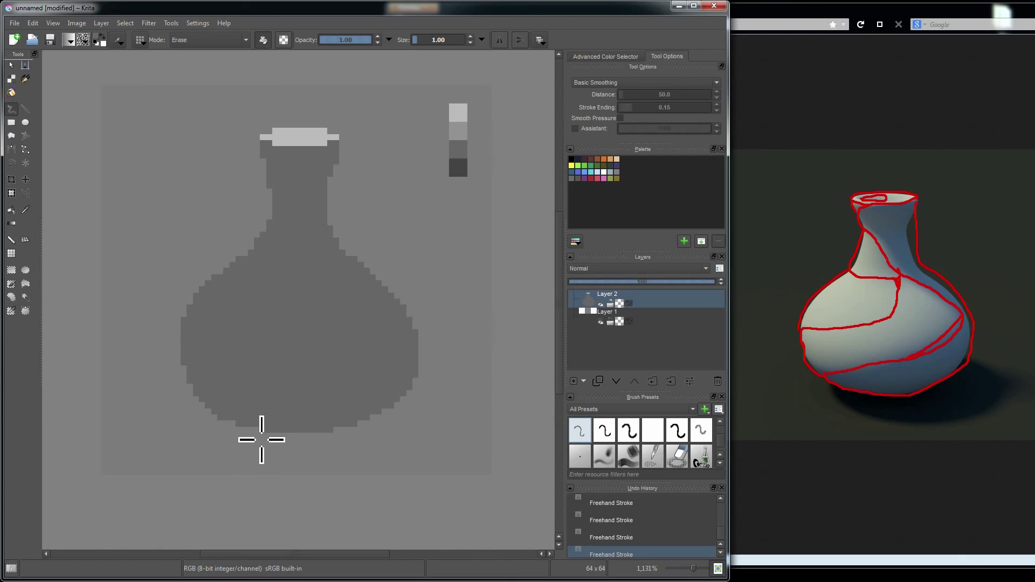
Step: Try to narrow the neck's waist by erasing pixels from both sides
key(e)
key(e)
drag(335, 212, 329, 203)
drag(275, 183, 273, 208)
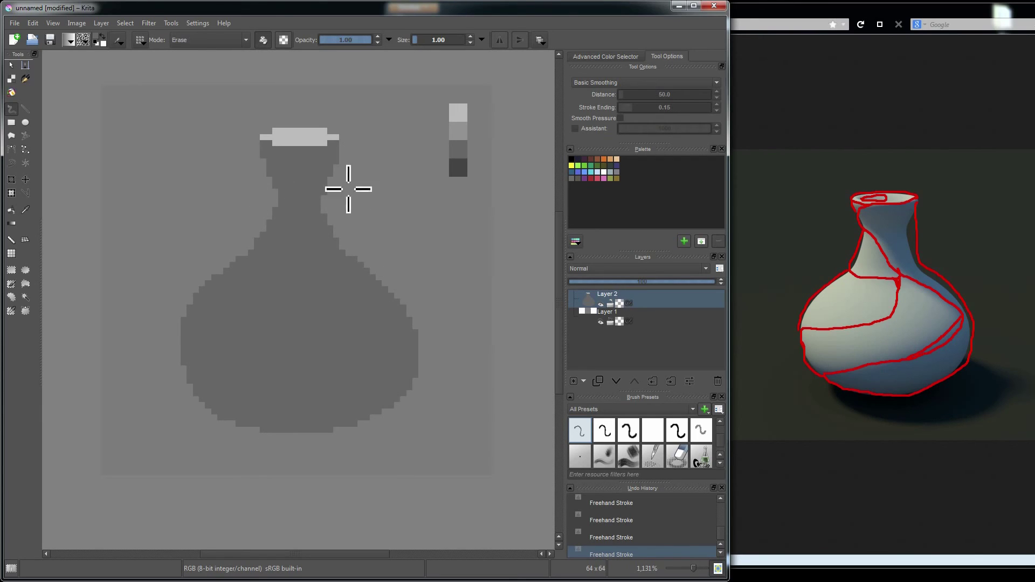
Step: Repaint both sides of the neck in the body grey to make them straight down to the shoulders
key(e)
mouse_move(275, 177)
mouse_down()
mouse_move(273, 208)
mouse_move(254, 211)
mouse_up()
mouse_move(322, 199)
mouse_down()
mouse_move(393, 294)
mouse_move(386, 280)
mouse_move(345, 344)
mouse_up()
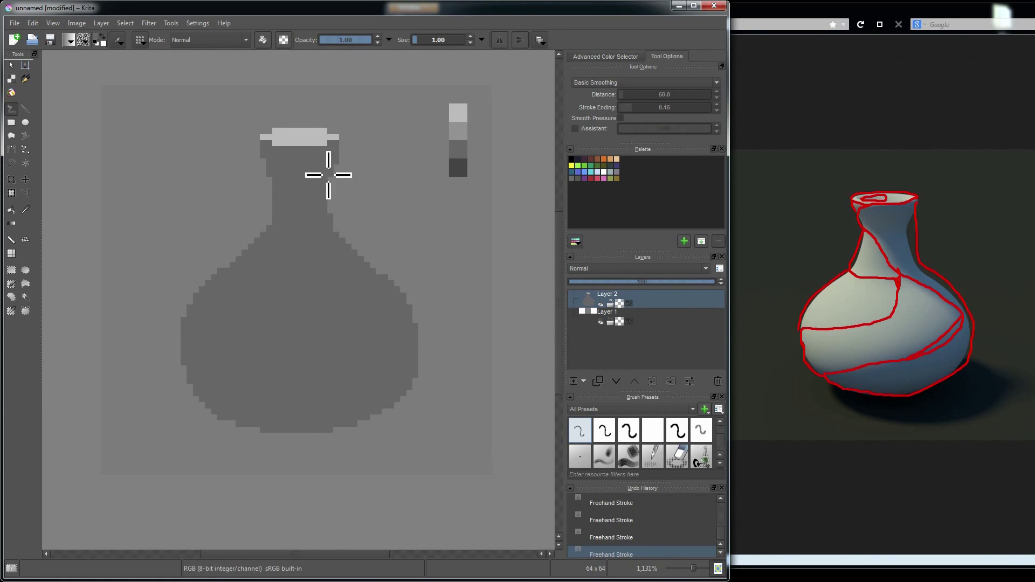
Step: Try to outline a highlight on the left side of the neck in the second-lightest grey
ctrl+click(459, 113)
ctrl+click(458, 129)
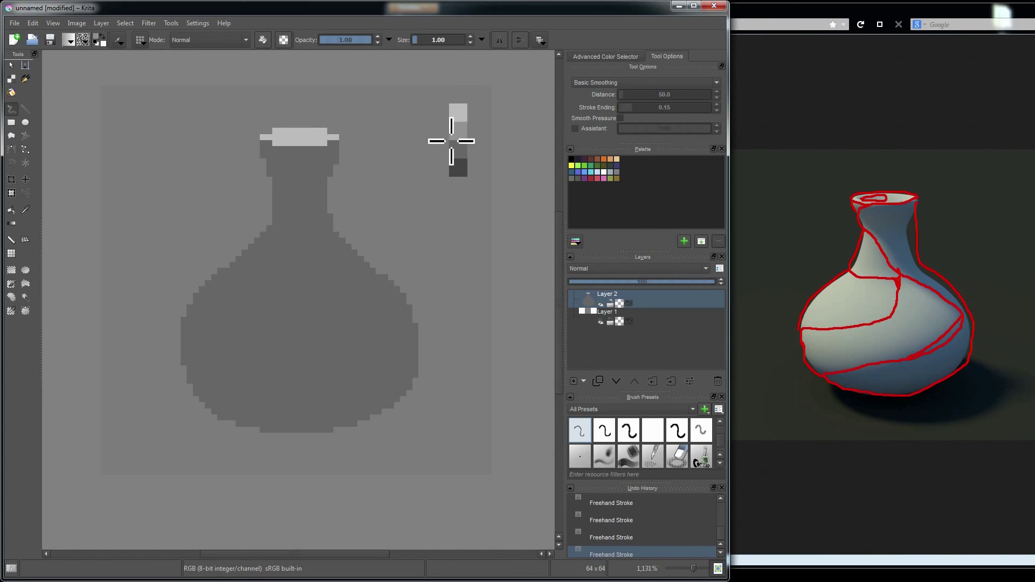
mouse_move(266, 167)
mouse_down()
mouse_move(301, 205)
mouse_move(271, 234)
mouse_up()
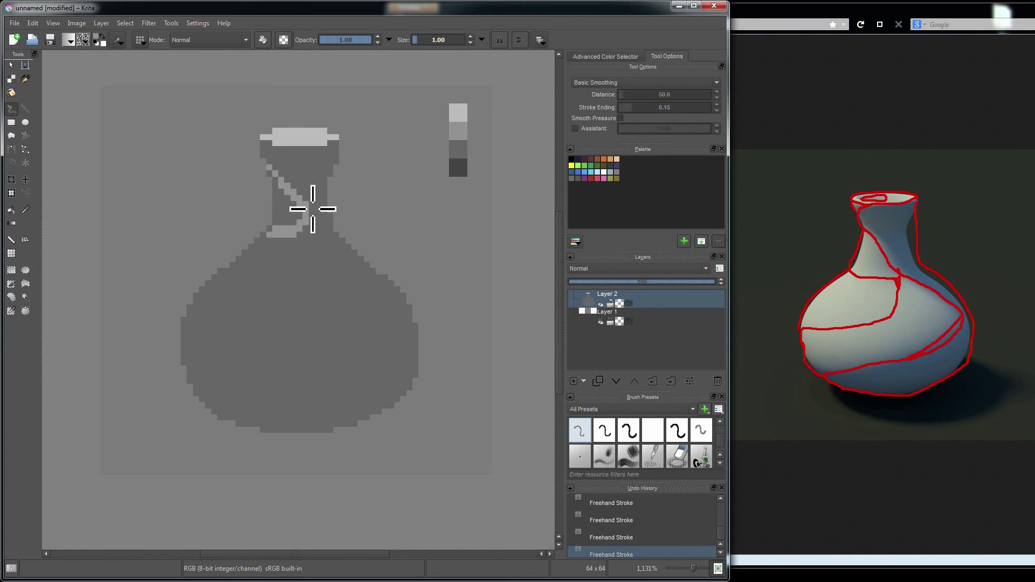
key(ctrl+z)
key(ctrl+z)
Step: Widen the lower neck and the shoulders on both sides with the body grey
ctrl+click(459, 150)
key(ctrl+shift+z)
key(ctrl+shift+z)
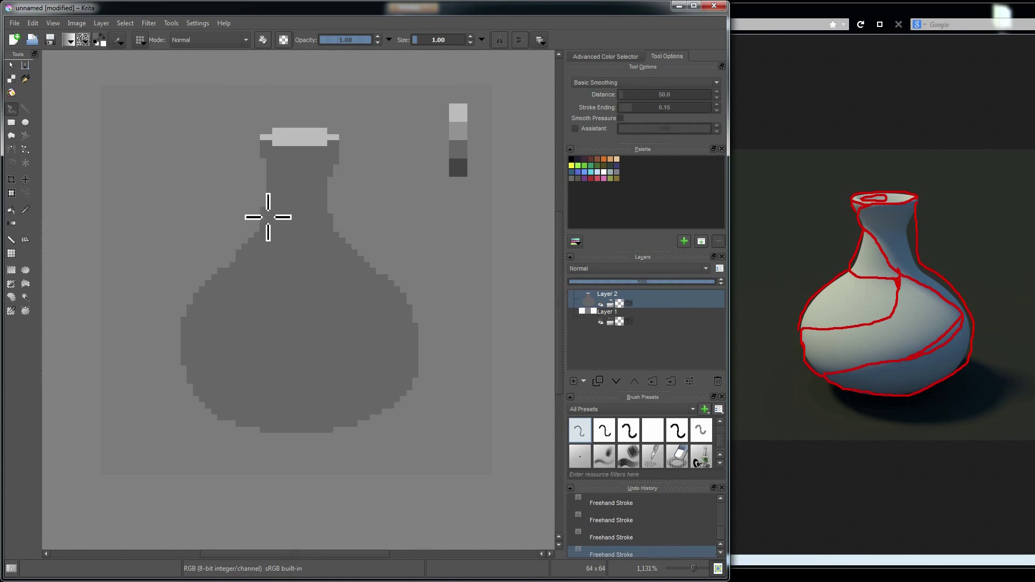
drag(329, 204, 336, 233)
drag(257, 223, 227, 264)
Step: Extend the light rim and the upper neck to the left, and fill out the left shoulder slope
ctrl+click(275, 137)
mouse_move(263, 166)
mouse_down()
mouse_move(257, 143)
mouse_move(269, 131)
mouse_up()
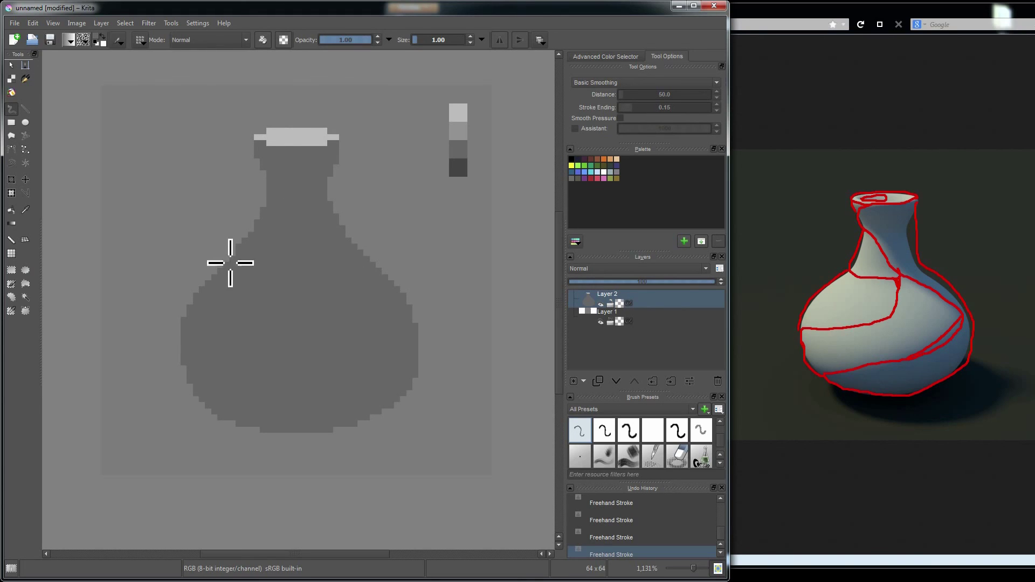
mouse_move(234, 259)
mouse_down()
mouse_move(213, 277)
mouse_move(200, 322)
mouse_up()
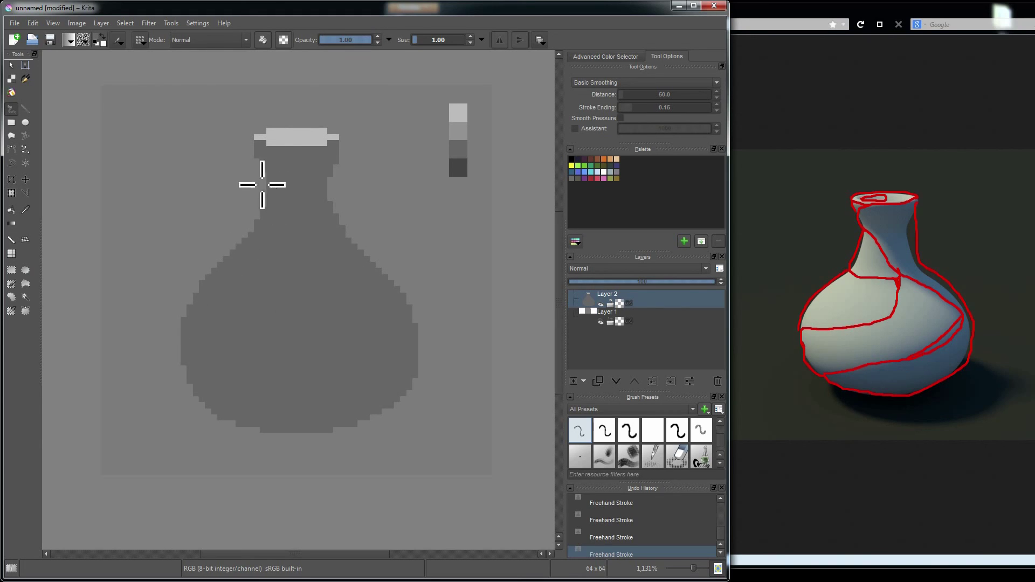
Step: Erase pixels beneath both ends of the rim and paint a wider flare at the base of the neck
key(e)
key(e)
drag(269, 183, 261, 219)
key(e)
drag(342, 153, 331, 176)
key(e)
click(263, 204)
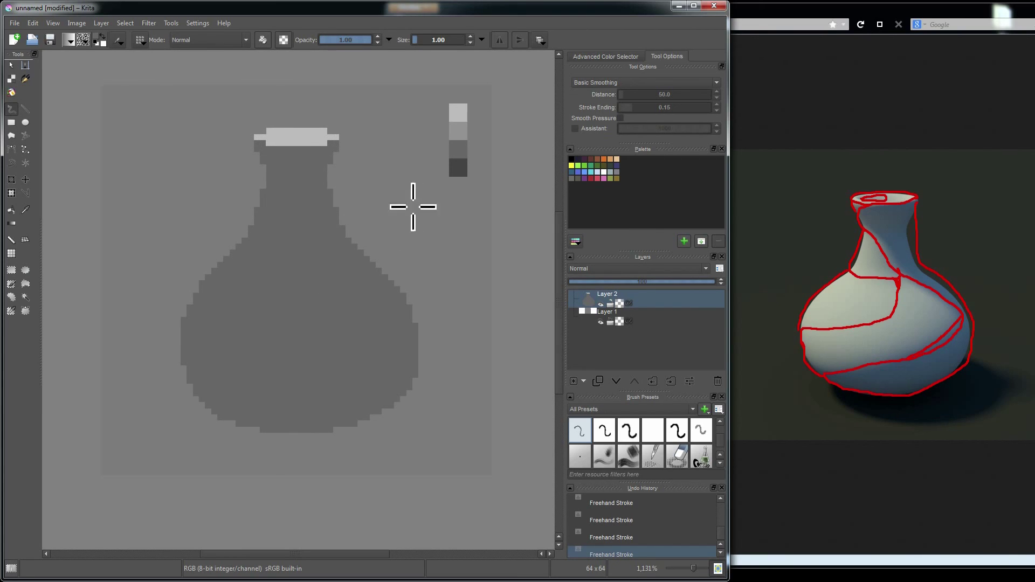
Step: Outline the neck highlight in the second-lightest grey, with a diagonal edge down the neck and a band across its base
ctrl+click(457, 115)
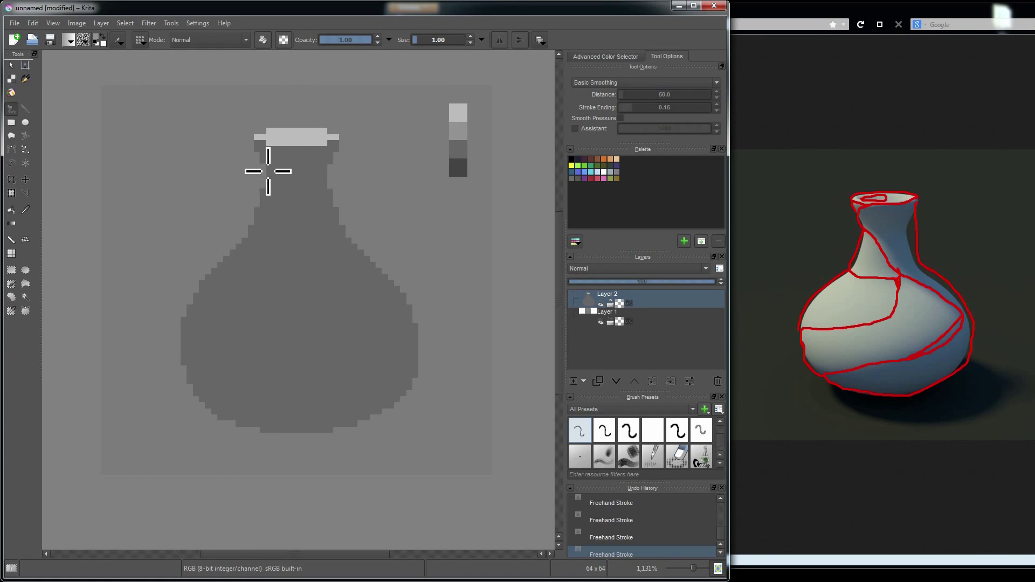
drag(268, 171, 313, 226)
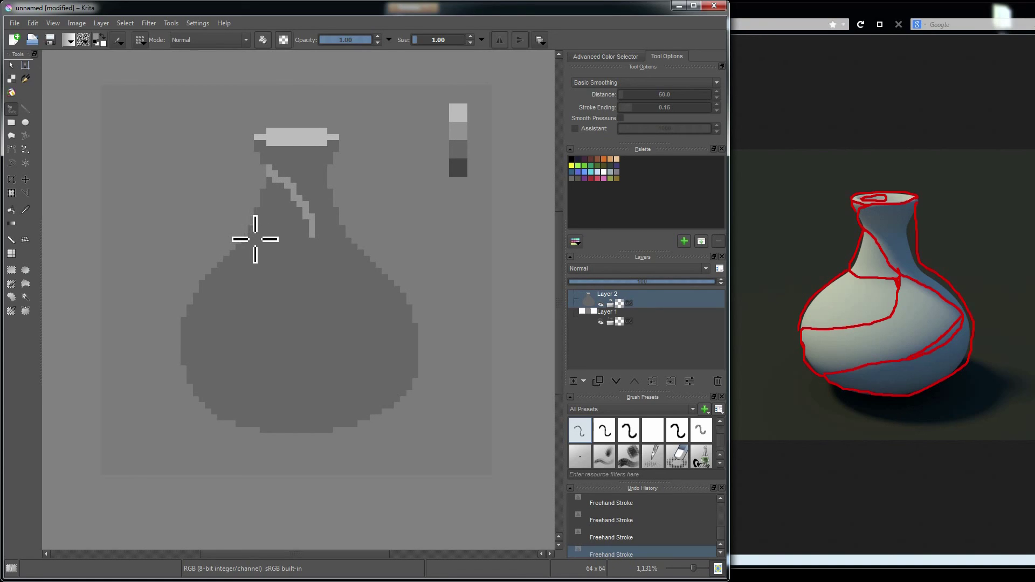
drag(281, 241, 307, 235)
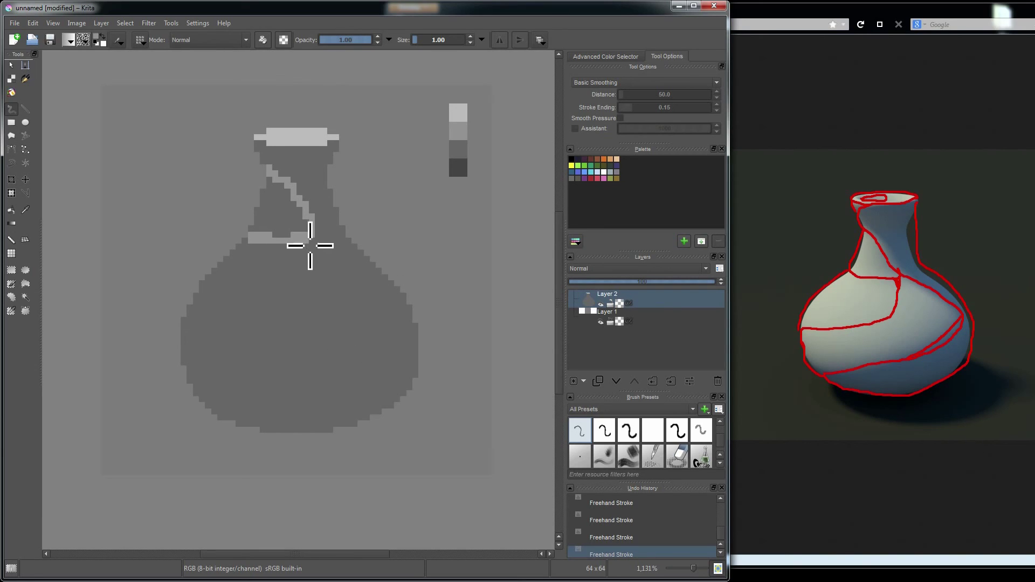
drag(242, 247, 312, 238)
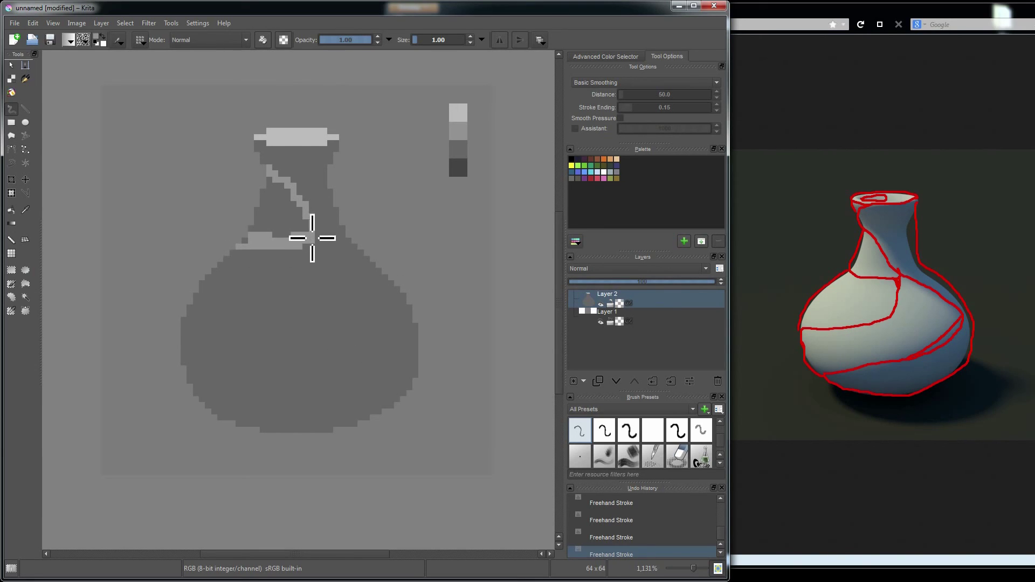
mouse_move(246, 253)
mouse_down()
mouse_move(309, 242)
mouse_move(270, 257)
mouse_move(245, 252)
mouse_up()
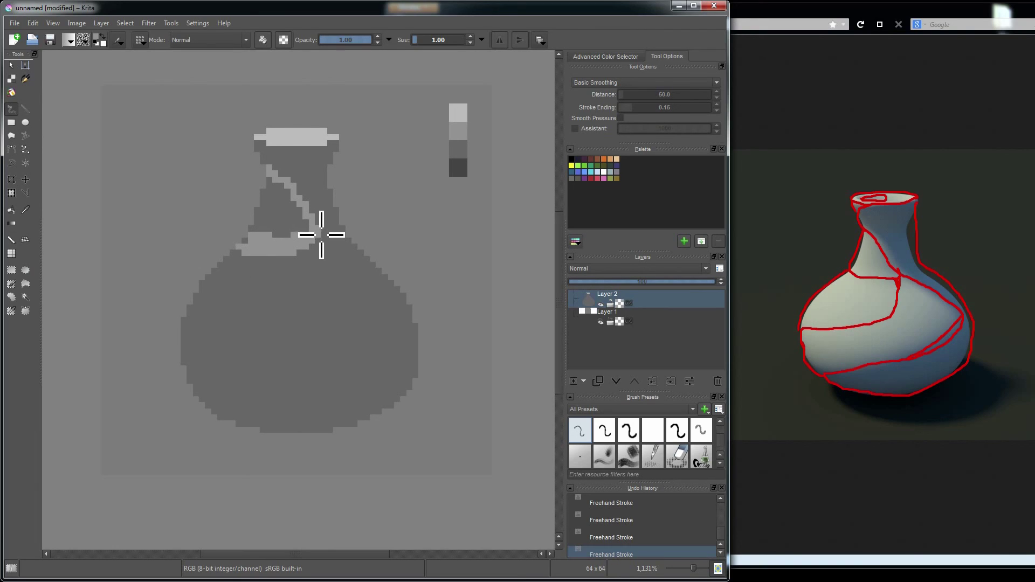
mouse_move(321, 240)
mouse_down()
mouse_move(335, 273)
mouse_move(321, 252)
mouse_up()
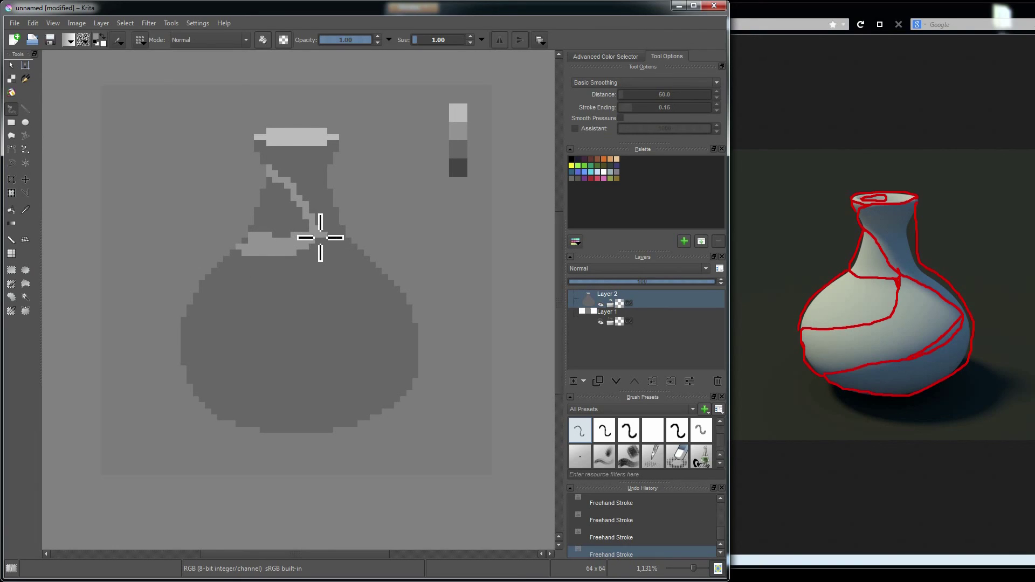
Step: Outline the midtone area down the right side and along the lower body, plus the boundary of the upper-left highlight, in the second-lightest grey
mouse_move(323, 241)
mouse_down()
mouse_move(390, 331)
mouse_move(370, 295)
mouse_move(390, 322)
mouse_up()
mouse_move(396, 358)
mouse_down()
mouse_move(264, 409)
mouse_move(200, 395)
mouse_move(302, 395)
mouse_move(346, 381)
mouse_move(394, 341)
mouse_up()
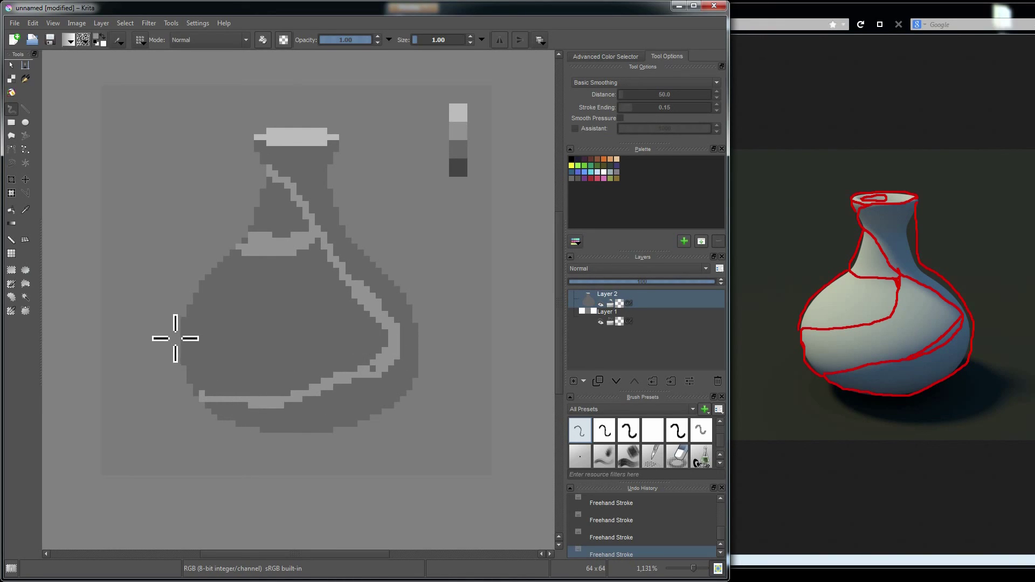
mouse_move(230, 337)
mouse_down()
mouse_move(314, 323)
mouse_move(327, 279)
mouse_move(319, 251)
mouse_up()
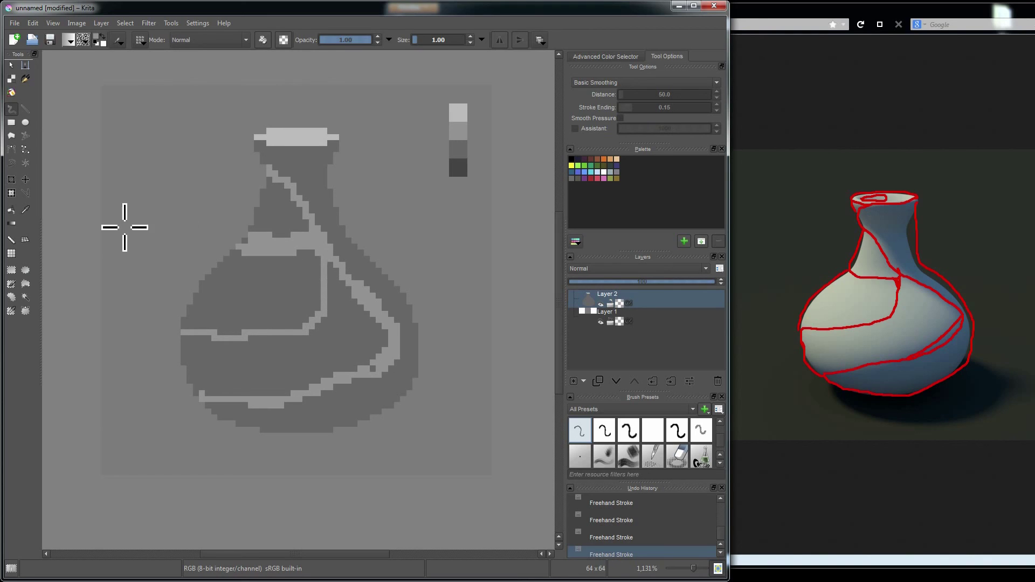
Step: Flood-fill the neck highlight and middle body with the second-lightest grey, and the upper-left body area with the lightest grey
click(12, 213)
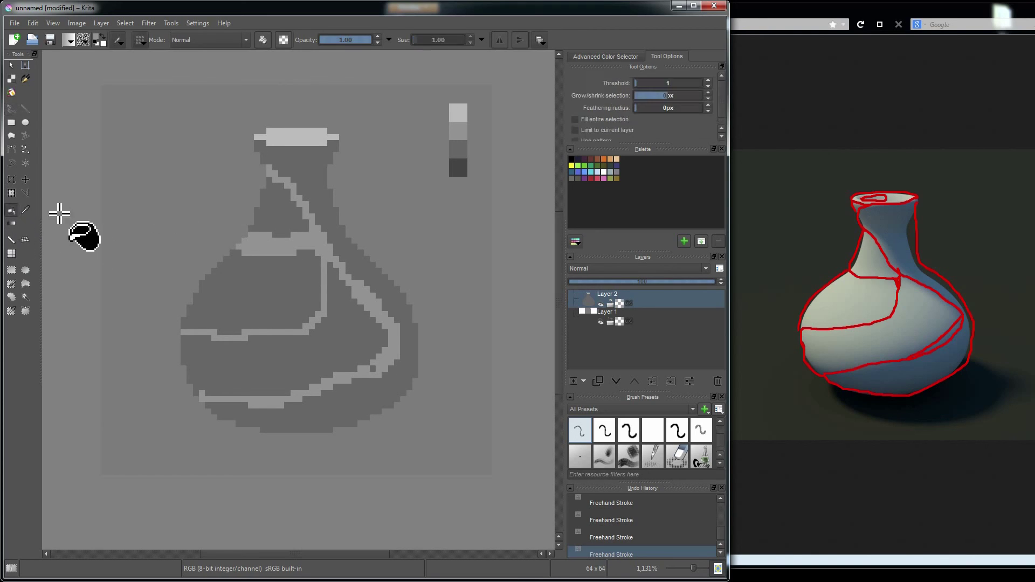
click(277, 208)
click(351, 338)
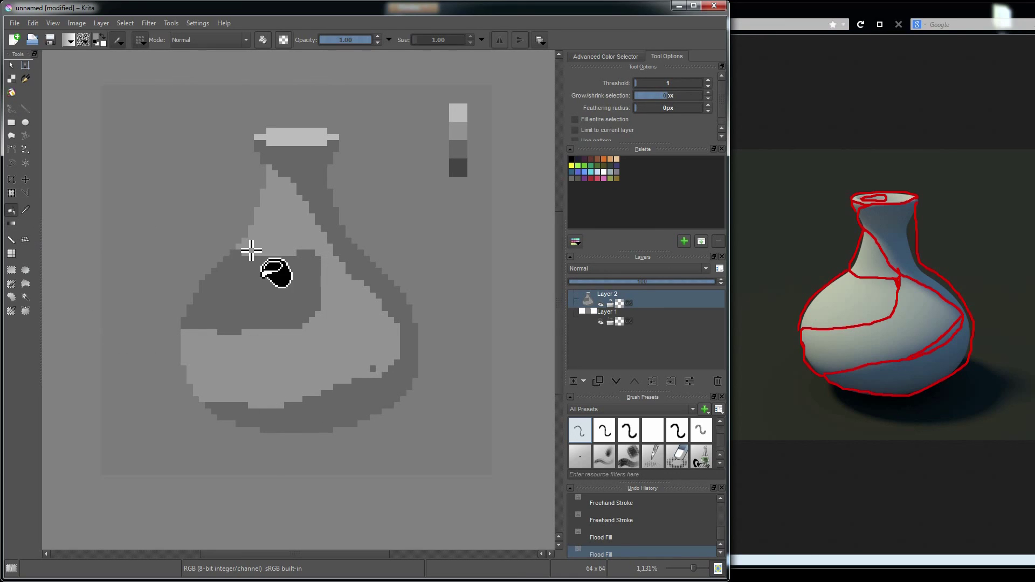
ctrl+click(455, 110)
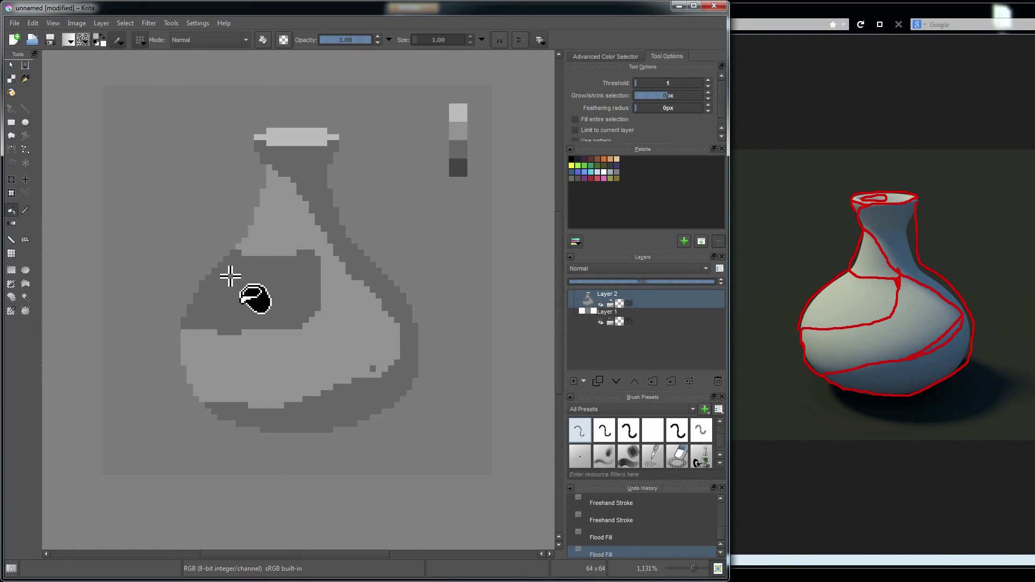
click(230, 276)
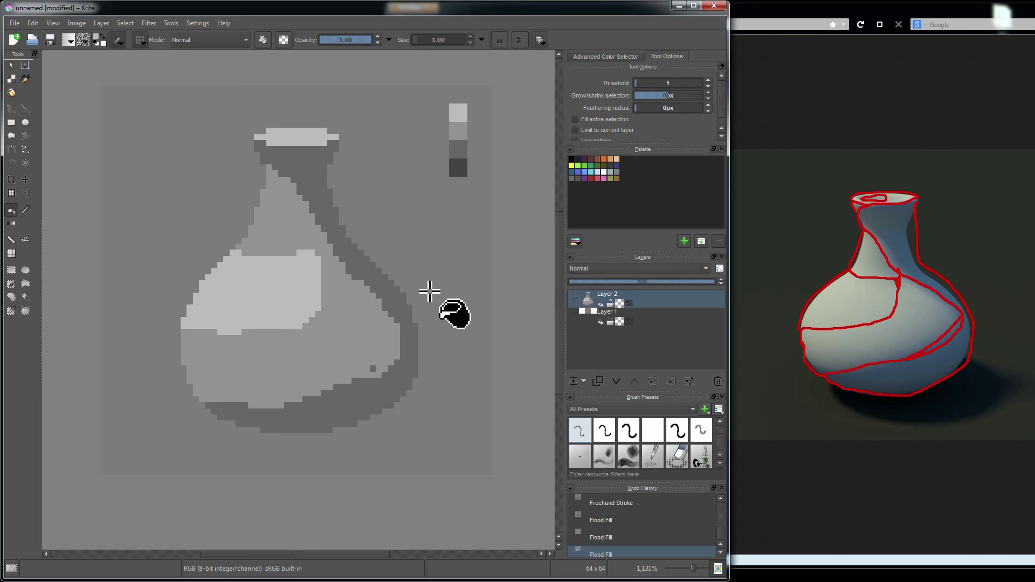
Step: Expand the lightest body highlight over its outlines, and trim the outer edge of the midtone area with the body grey
click(11, 109)
mouse_move(246, 253)
mouse_down()
mouse_move(315, 253)
mouse_move(325, 288)
mouse_move(254, 330)
mouse_move(184, 338)
mouse_move(259, 339)
mouse_move(189, 335)
mouse_up()
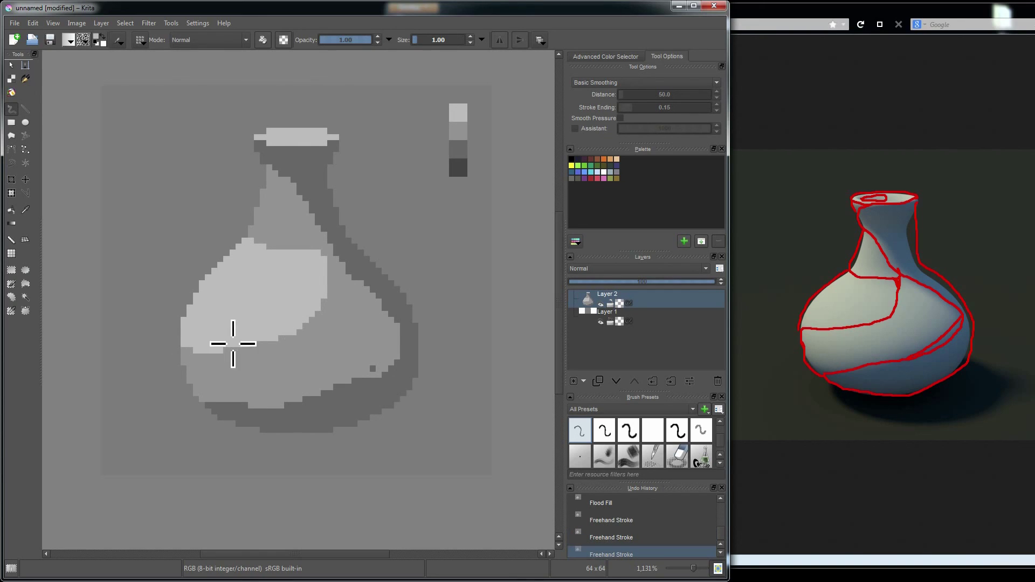
mouse_move(330, 269)
mouse_down()
mouse_move(374, 334)
mouse_move(367, 393)
mouse_move(402, 348)
mouse_move(311, 421)
mouse_move(250, 408)
mouse_move(316, 397)
mouse_move(377, 368)
mouse_move(398, 322)
mouse_move(368, 288)
mouse_move(392, 320)
mouse_up()
click(211, 404)
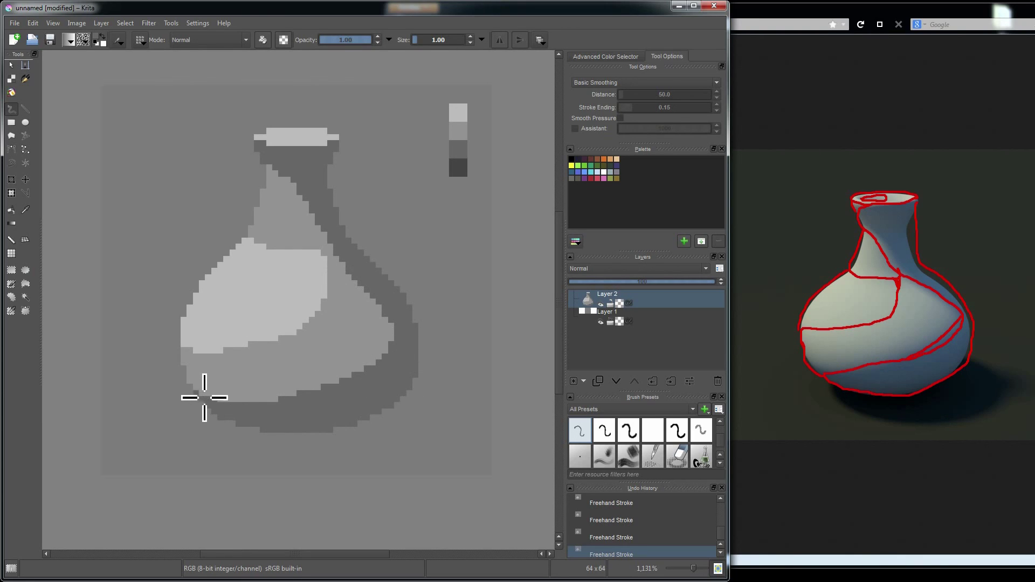
drag(347, 258, 320, 254)
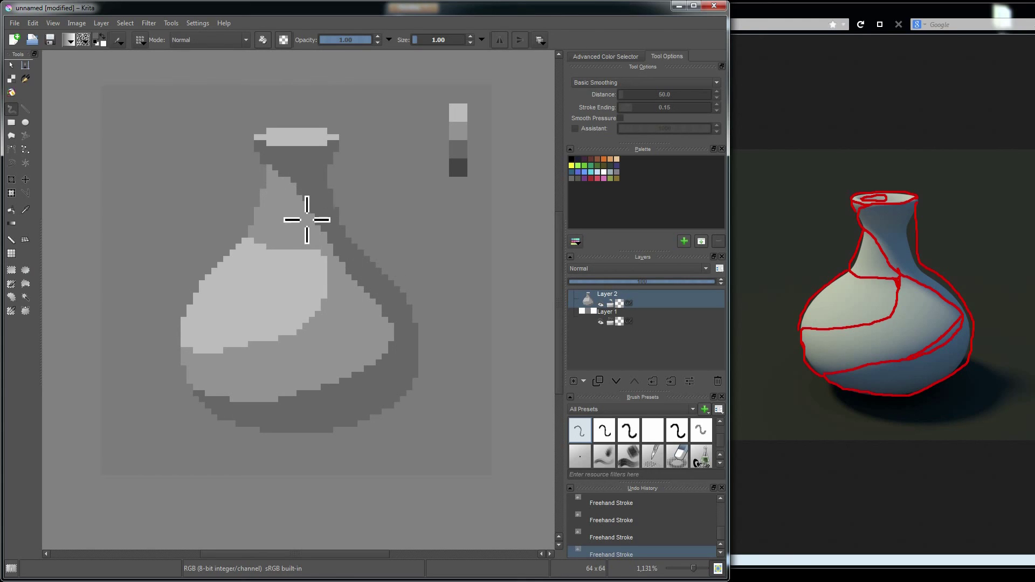
Step: Shade the opening inside the light rim with the second-lightest grey and the body grey, and touch up the rim around it
ctrl+click(457, 150)
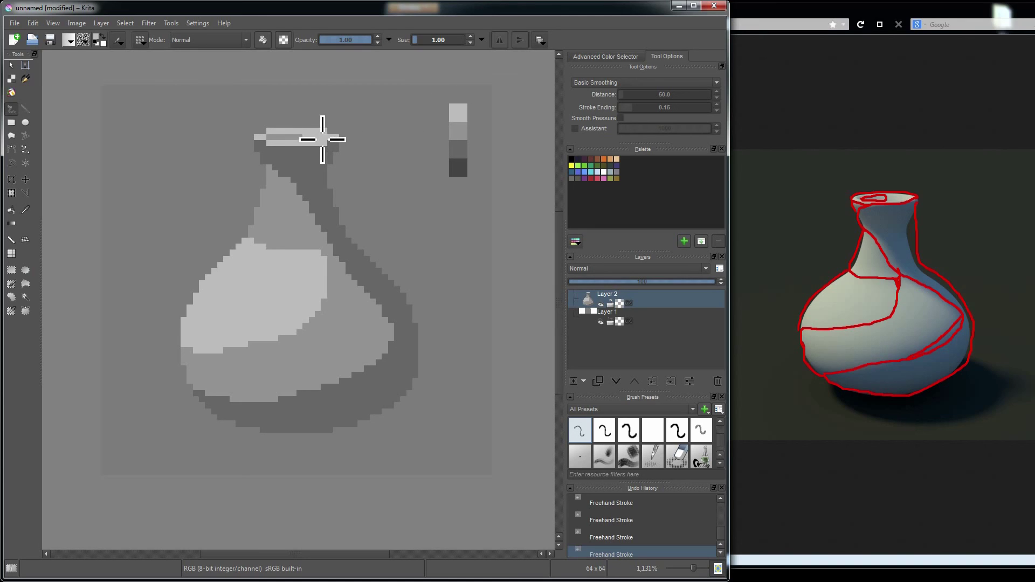
ctrl+click(454, 136)
ctrl+click(456, 152)
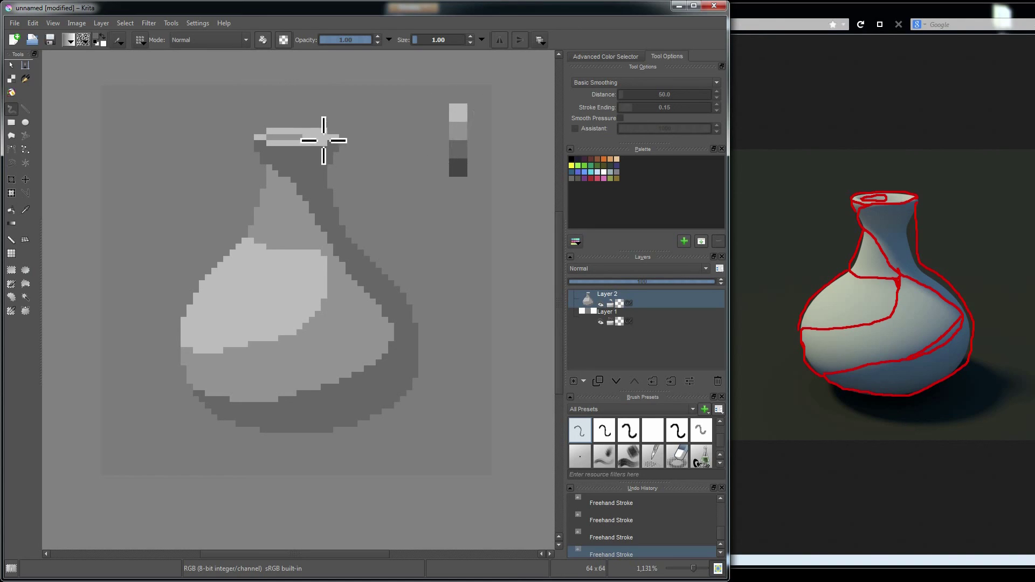
ctrl+click(460, 119)
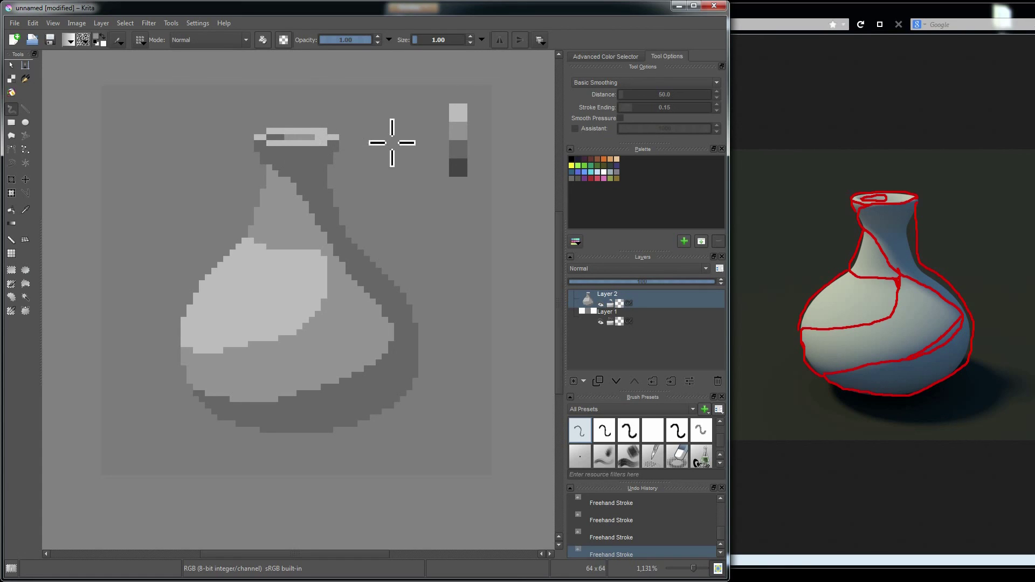
mouse_move(328, 140)
mouse_down()
mouse_move(289, 132)
mouse_move(282, 143)
mouse_up()
ctrl+click(454, 167)
Step: Pull the lower and right edges of the midtone area inward by painting over them with the body grey
scroll(243, 206, down, 4)
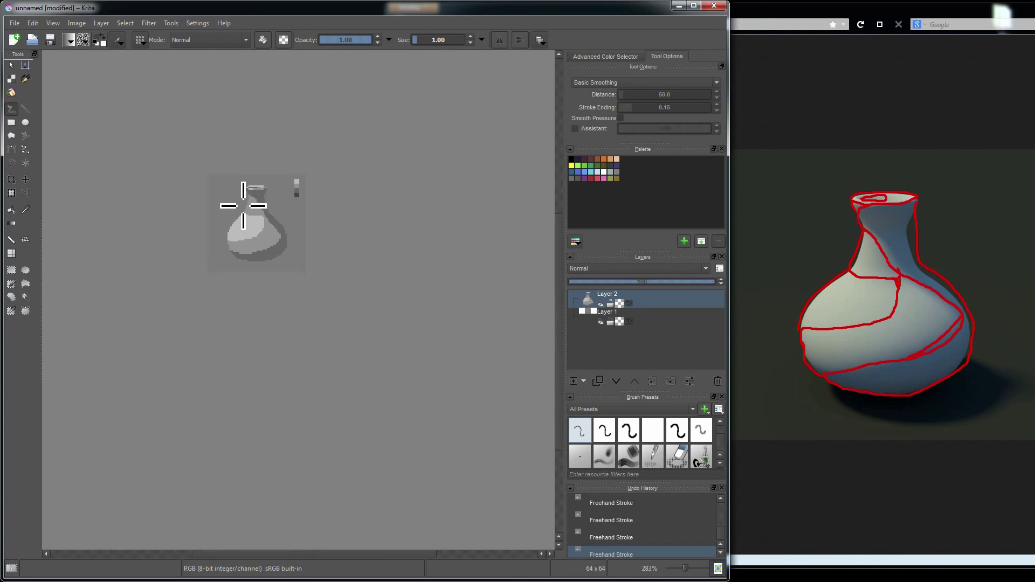
scroll(178, 196, up, 2)
scroll(357, 214, down, 3)
scroll(373, 157, up, 2)
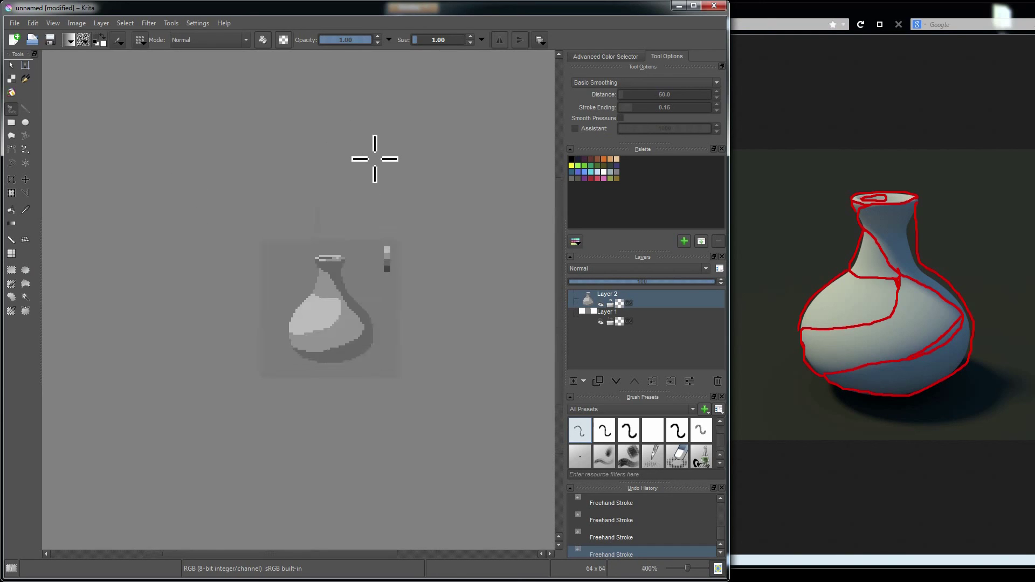
scroll(342, 381, up, 1)
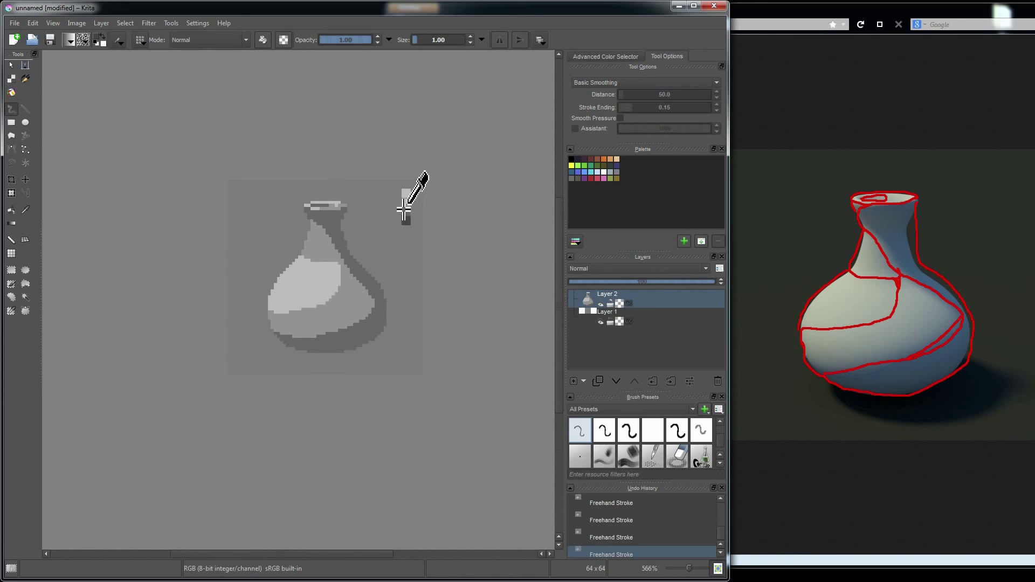
mouse_move(374, 298)
mouse_down()
mouse_move(358, 327)
mouse_move(313, 334)
mouse_up()
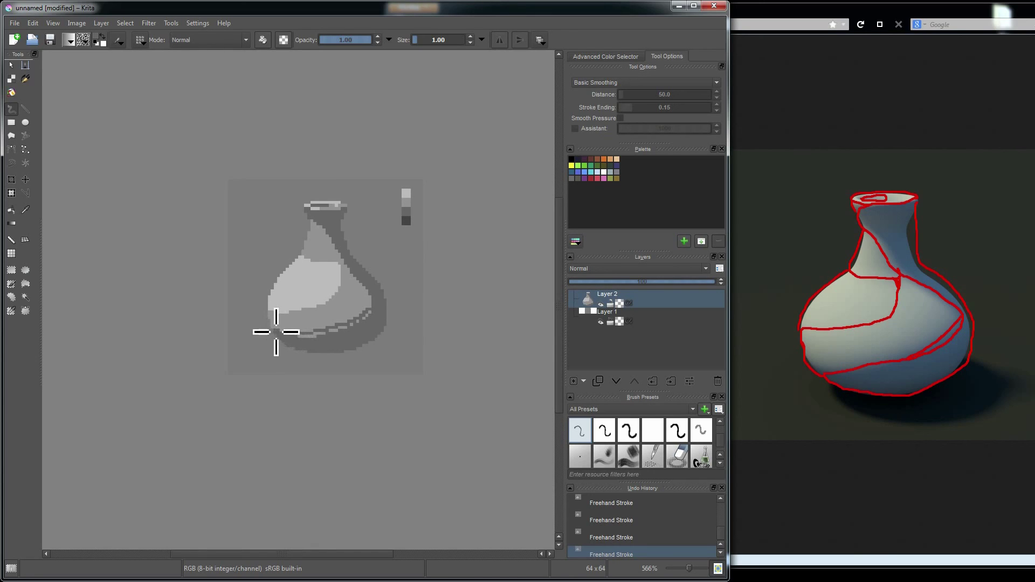
drag(332, 331, 373, 312)
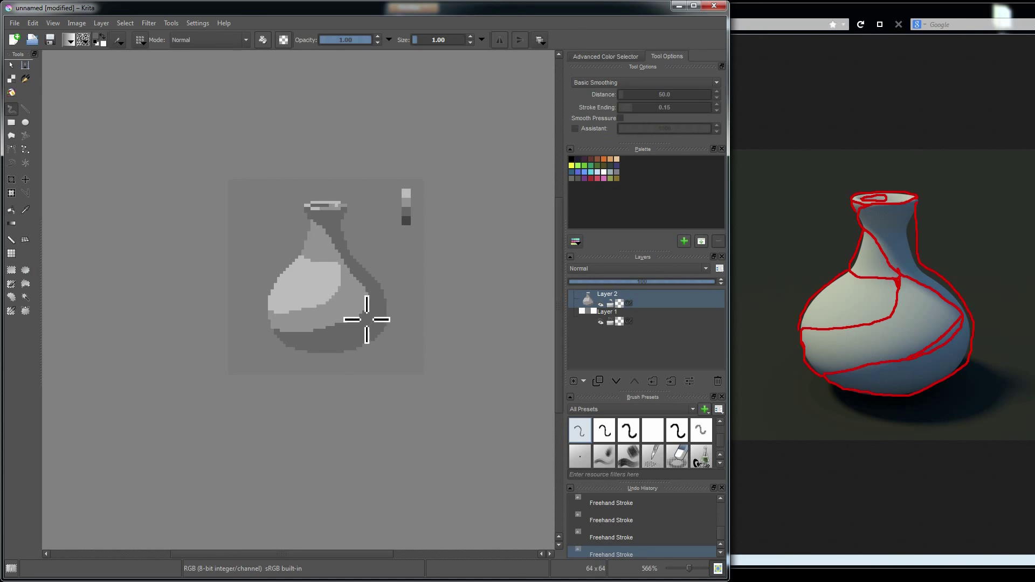
Step: Outline a cast shadow beneath the vase and out to its right in the darkest grey, and flood-fill it
scroll(303, 274, down, 1)
scroll(238, 277, down, 1)
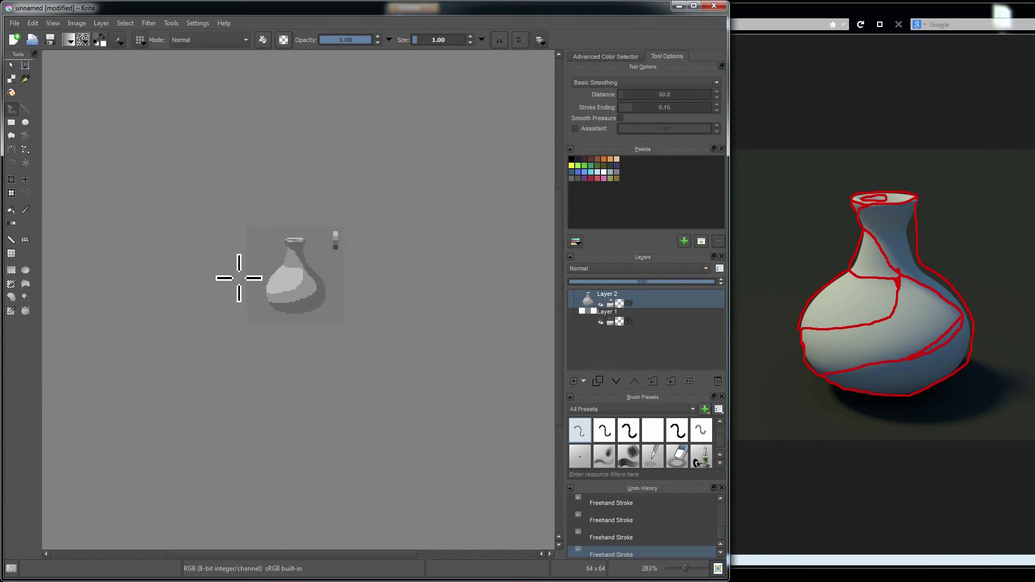
scroll(201, 282, up, 1)
scroll(370, 286, up, 1)
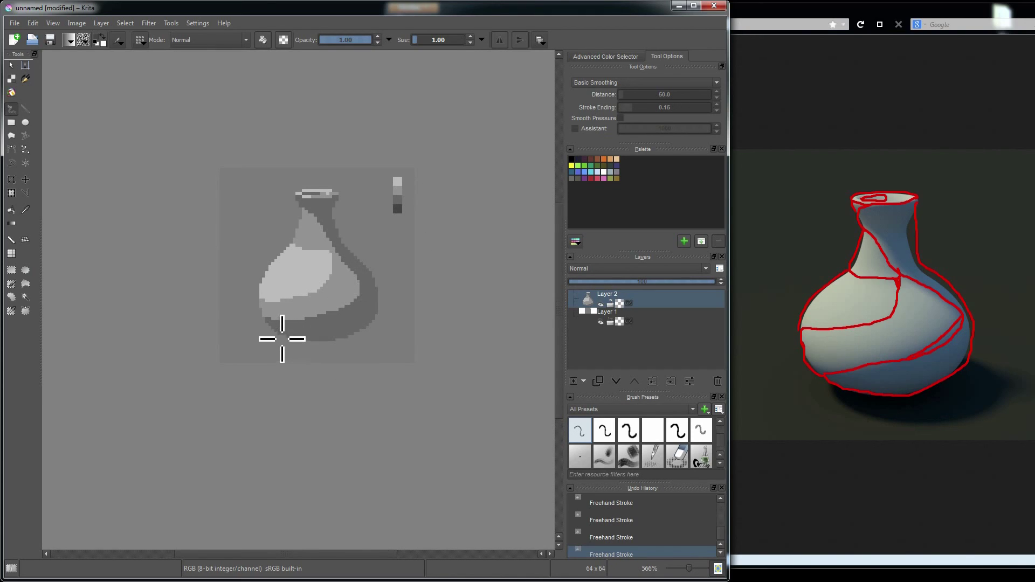
mouse_move(282, 339)
mouse_down()
mouse_move(289, 351)
mouse_move(351, 355)
mouse_move(385, 341)
mouse_move(394, 325)
mouse_move(380, 306)
mouse_up()
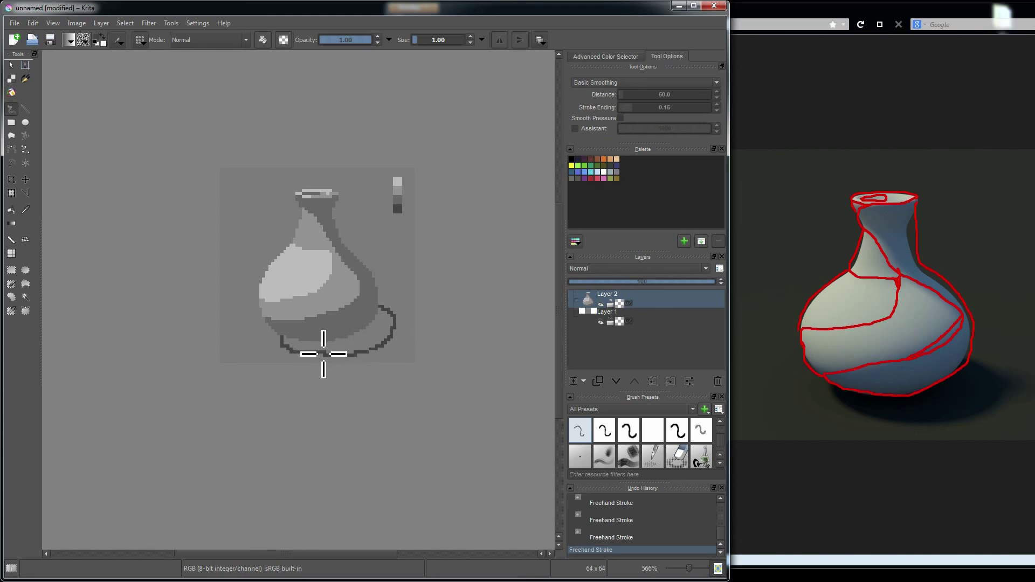
click(318, 354)
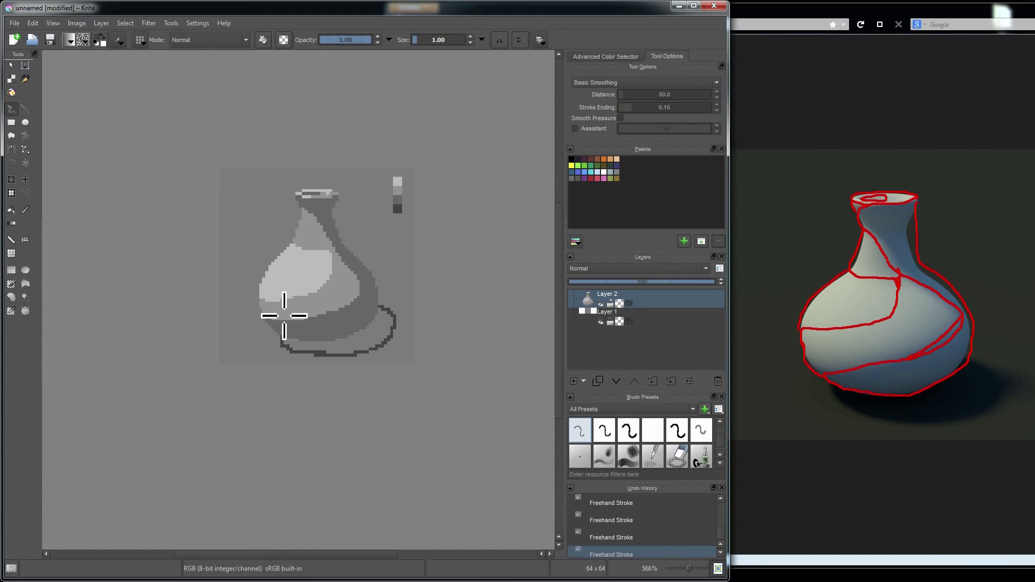
click(12, 210)
click(337, 349)
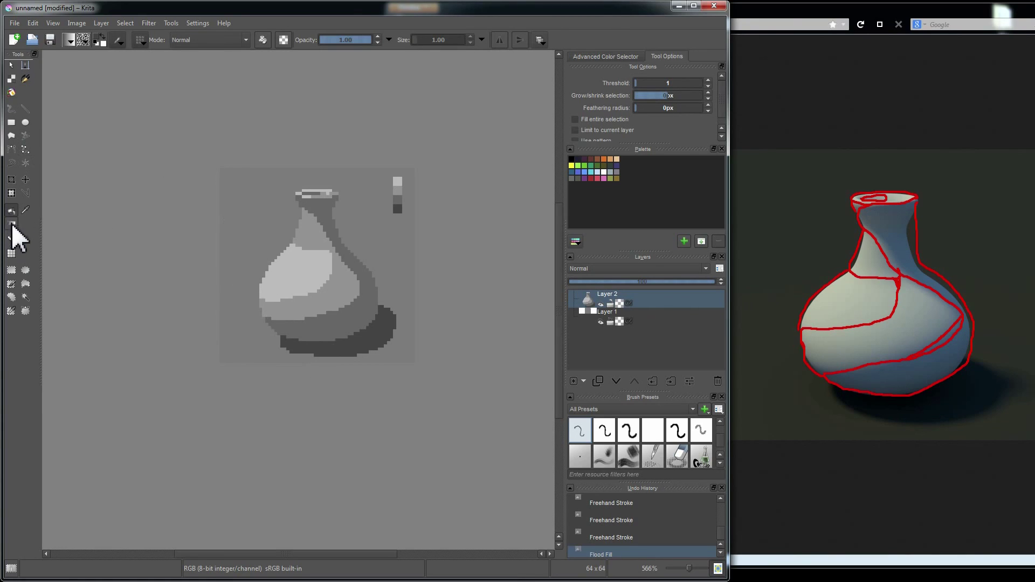
Step: Erase stray pixels along the lower-left and right edges of the cast shadow to refine its outline
key(b)
key(e)
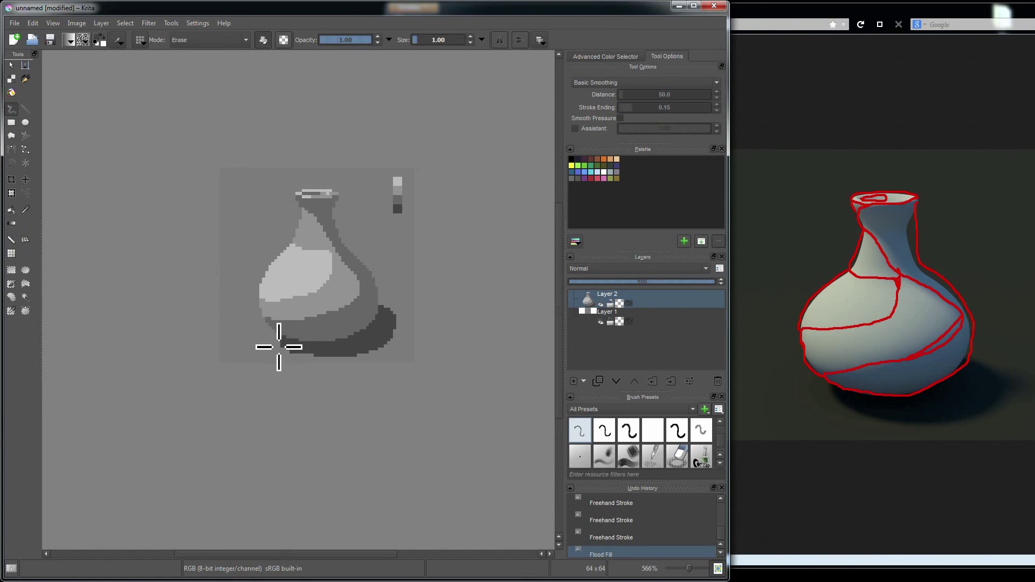
mouse_move(286, 353)
mouse_down()
mouse_move(302, 358)
mouse_move(286, 351)
mouse_up()
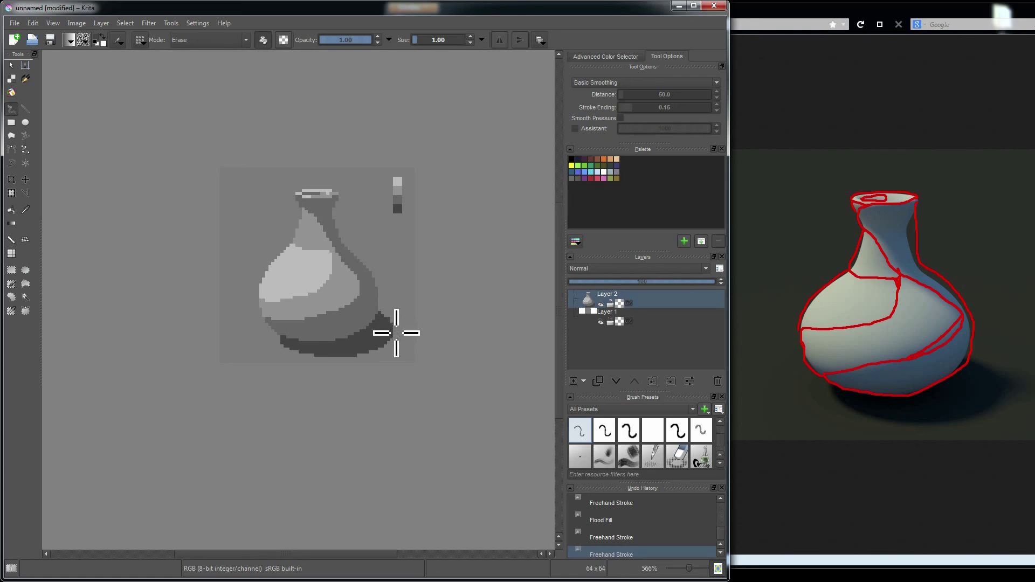
drag(382, 315, 416, 318)
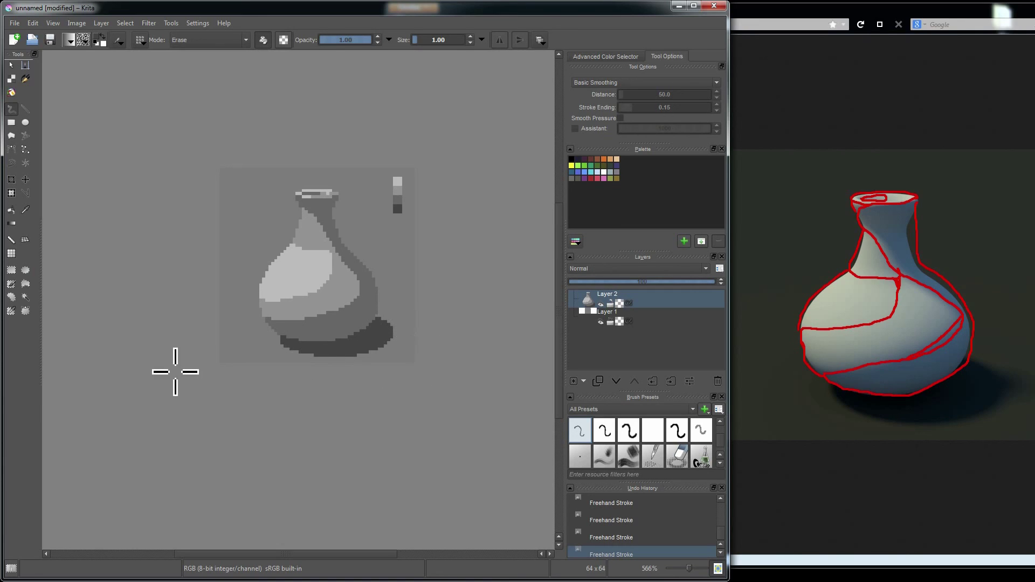
Step: Try softening the right end of the cast shadow with a lighter grey, and undo the stroke
key(e)
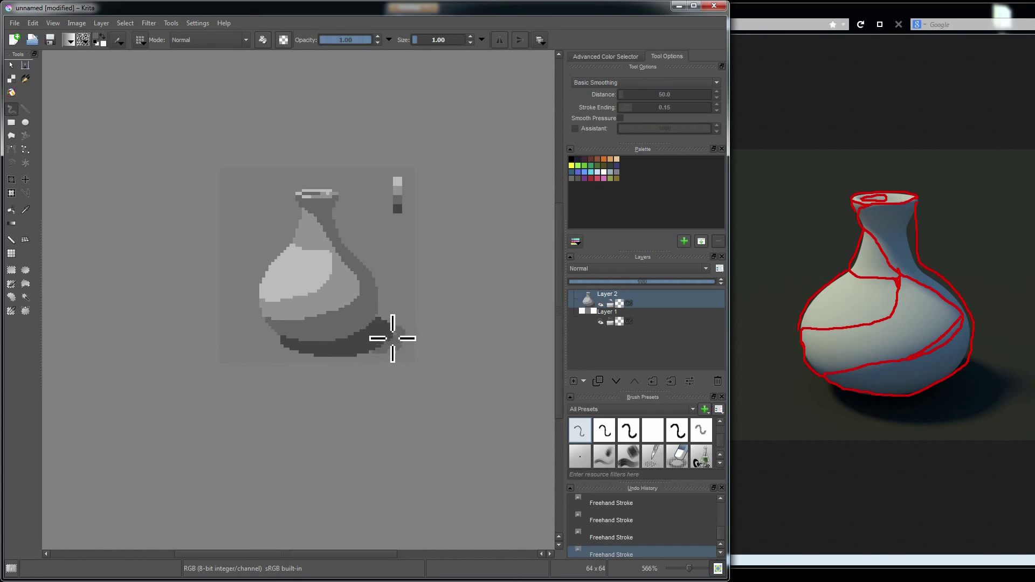
key(ctrl+z)
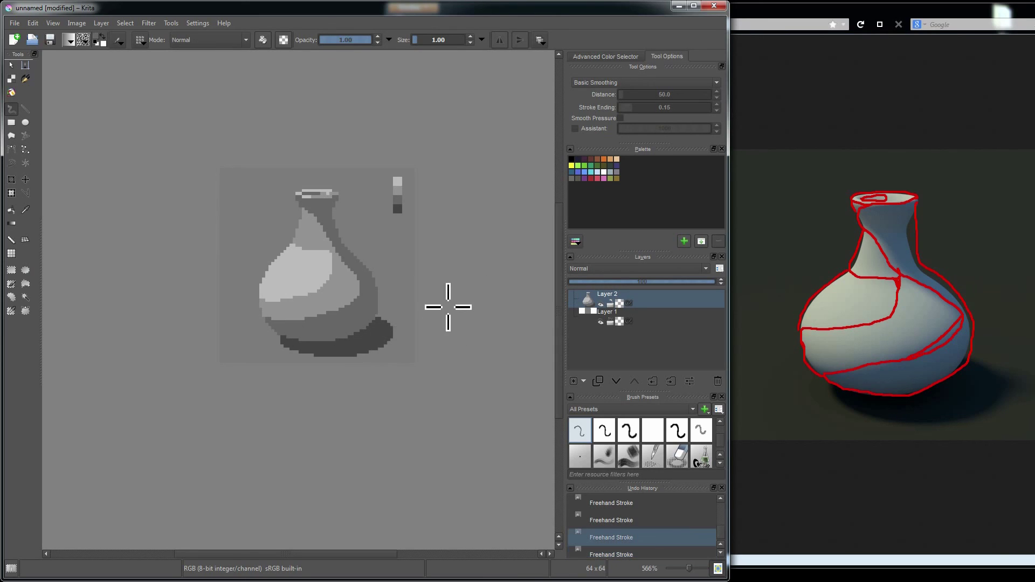
scroll(222, 270, down, 5)
scroll(188, 268, up, 5)
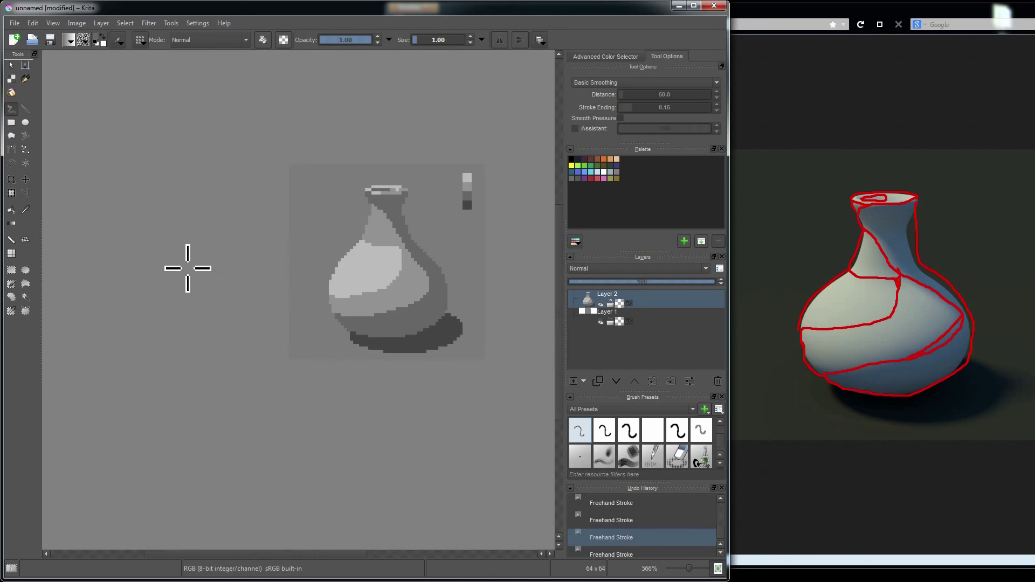
scroll(416, 261, down, 1)
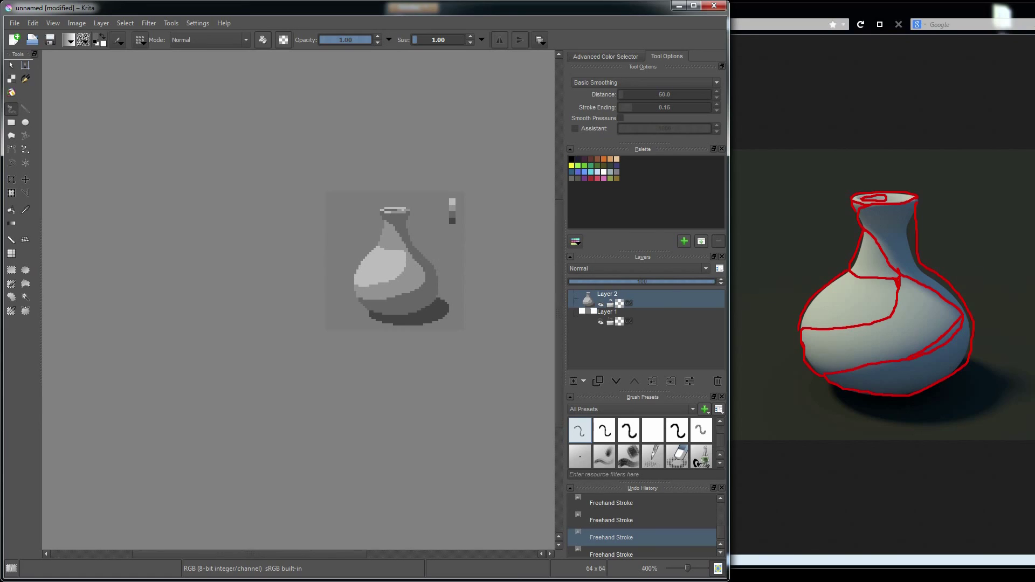
drag(314, 556, 351, 567)
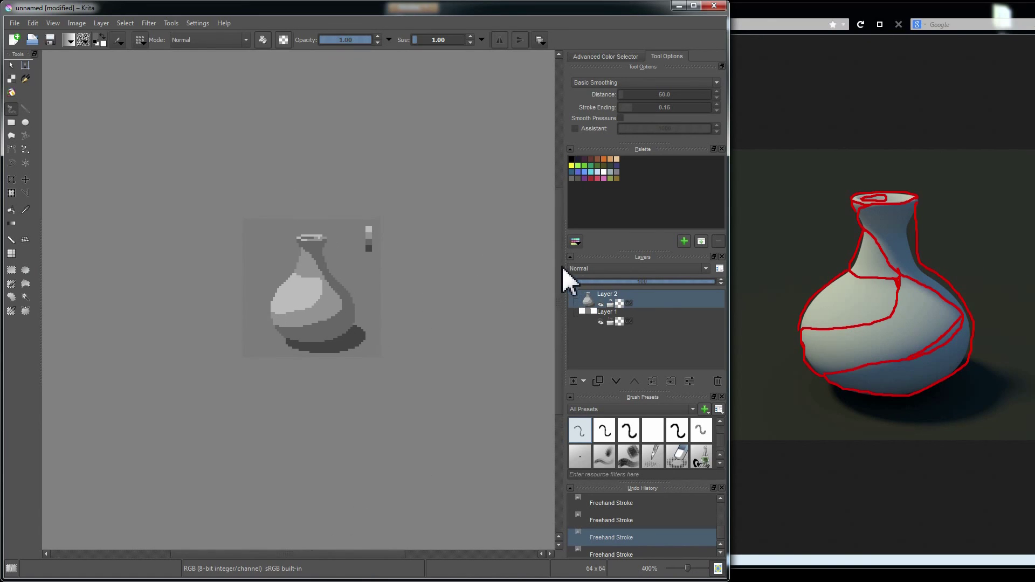
scroll(327, 291, up, 2)
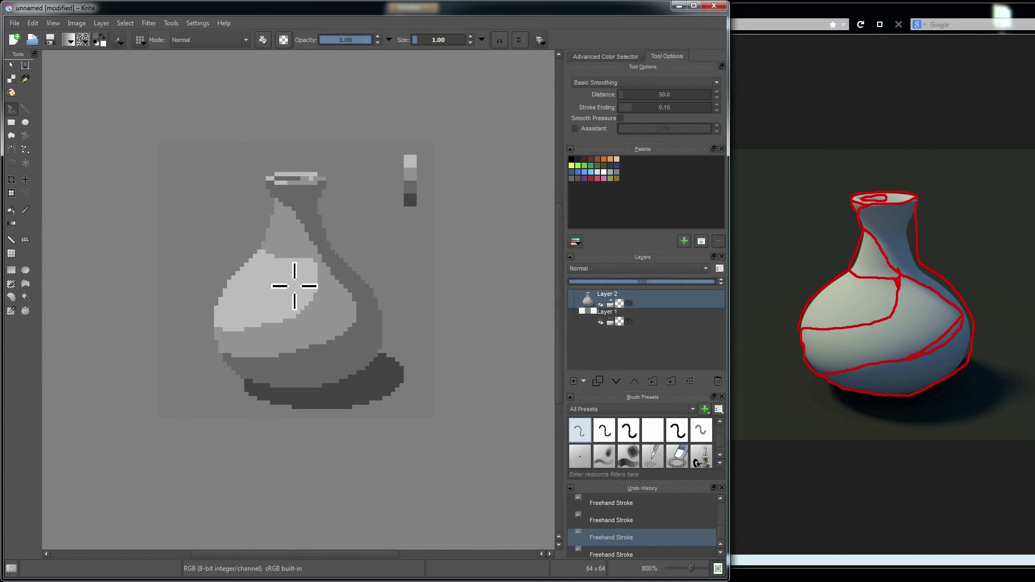